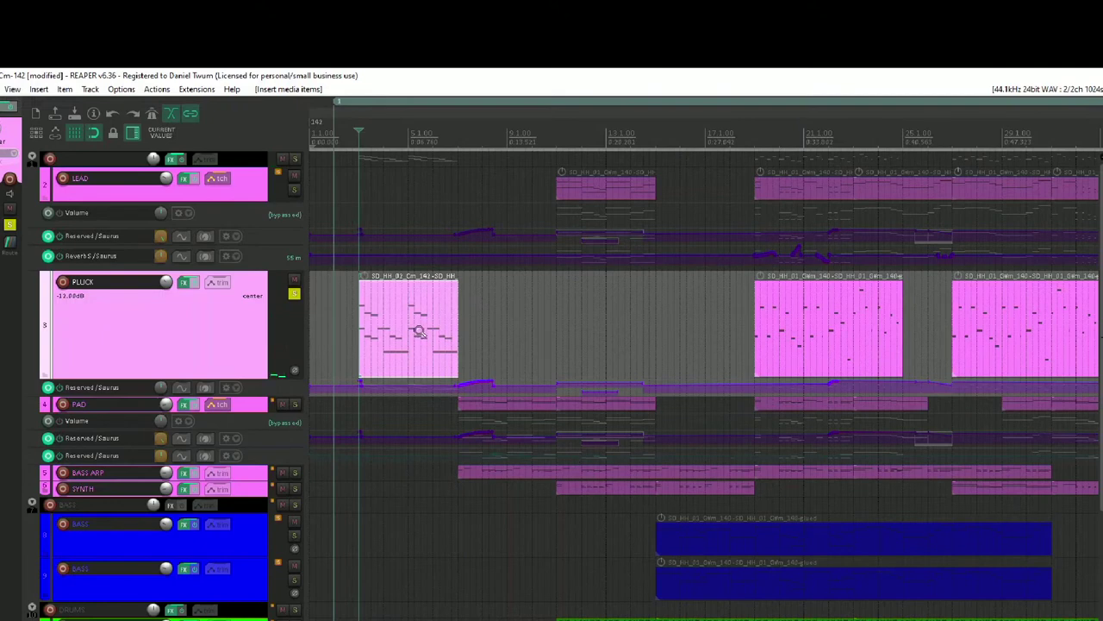
# Duplicate the first PLUCK clip directly after itself and play the result from its start
pyautogui.hotkey('ctrl', 'd')
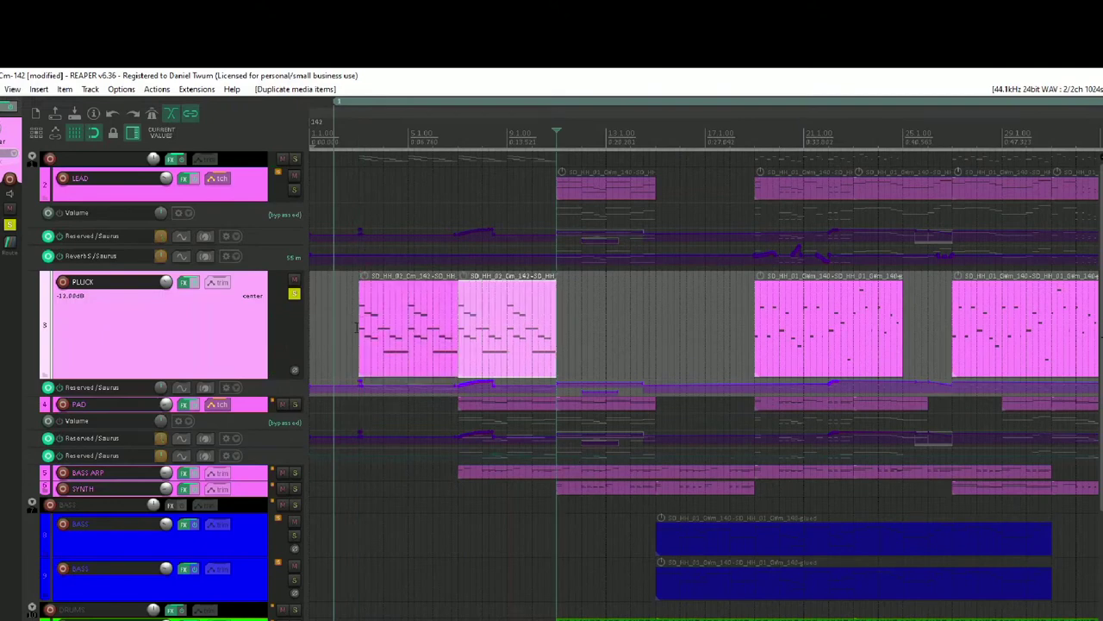
pyautogui.click(357, 326)
pyautogui.press('space')
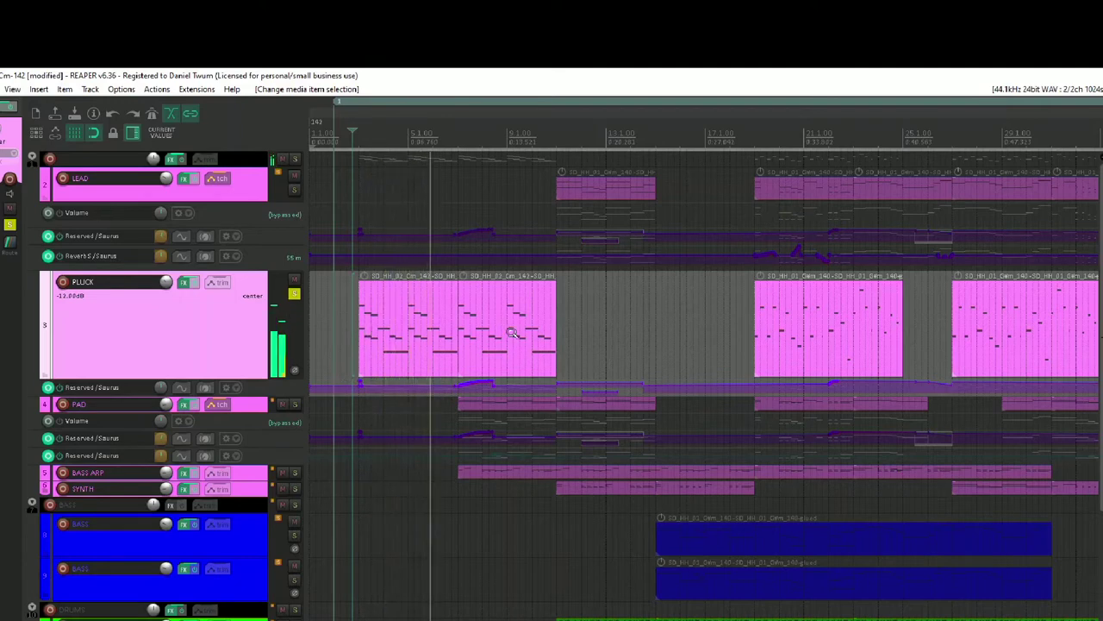
# Glue the two adjoining clips at the start of the PLUCK track into one item and save the project
pyautogui.moveTo(512, 333); pyautogui.dragTo(374, 324)
pyautogui.rightClick(454, 323)
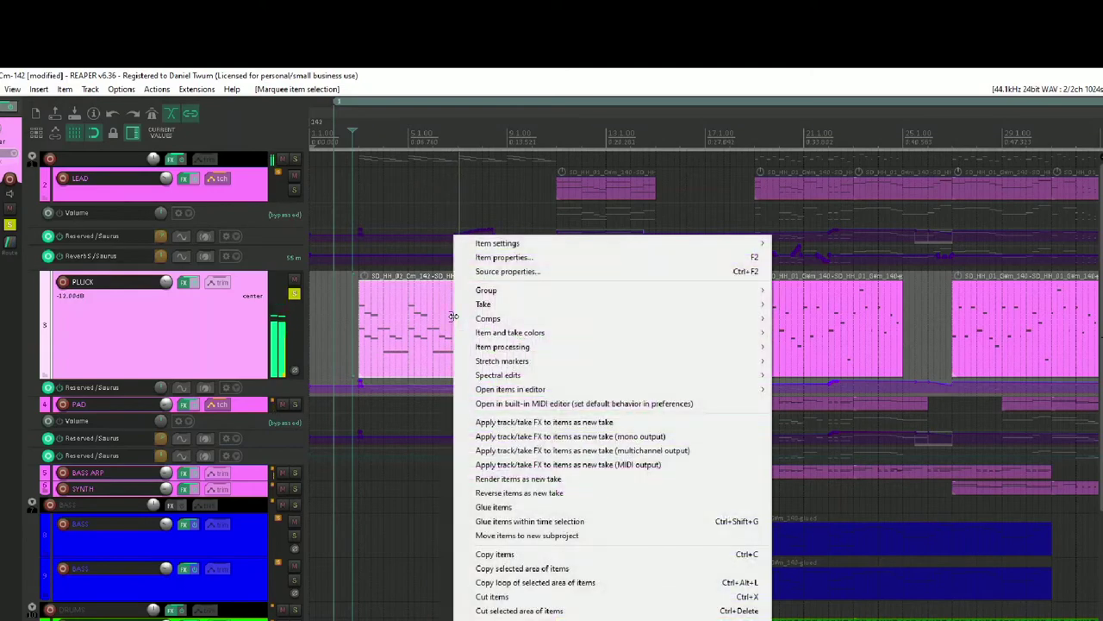
pyautogui.click(531, 507)
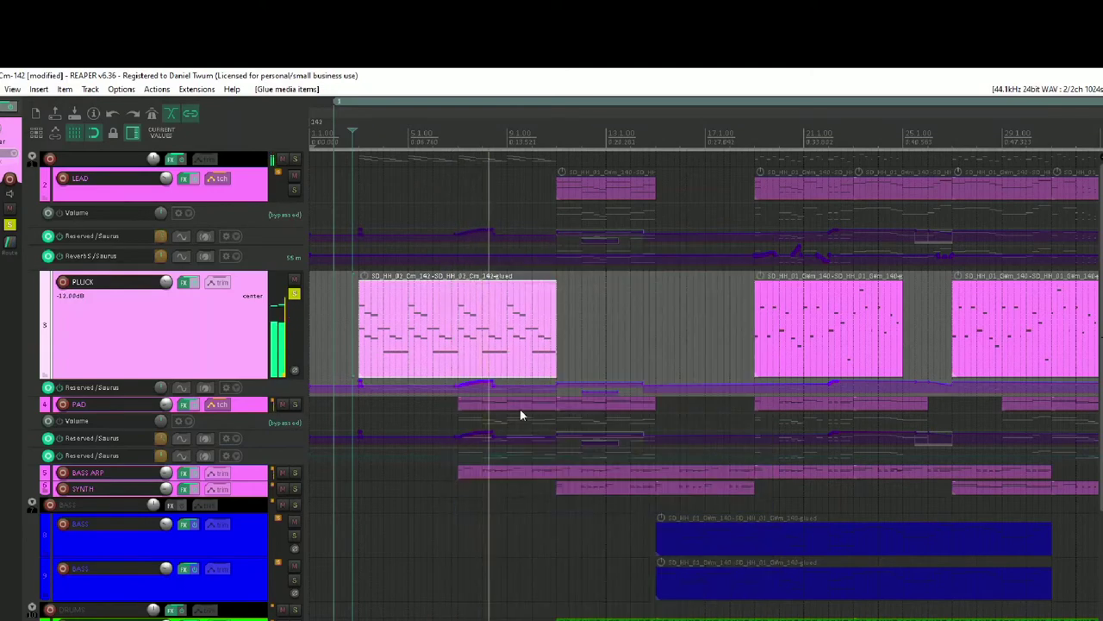
pyautogui.hotkey('ctrl', 's')
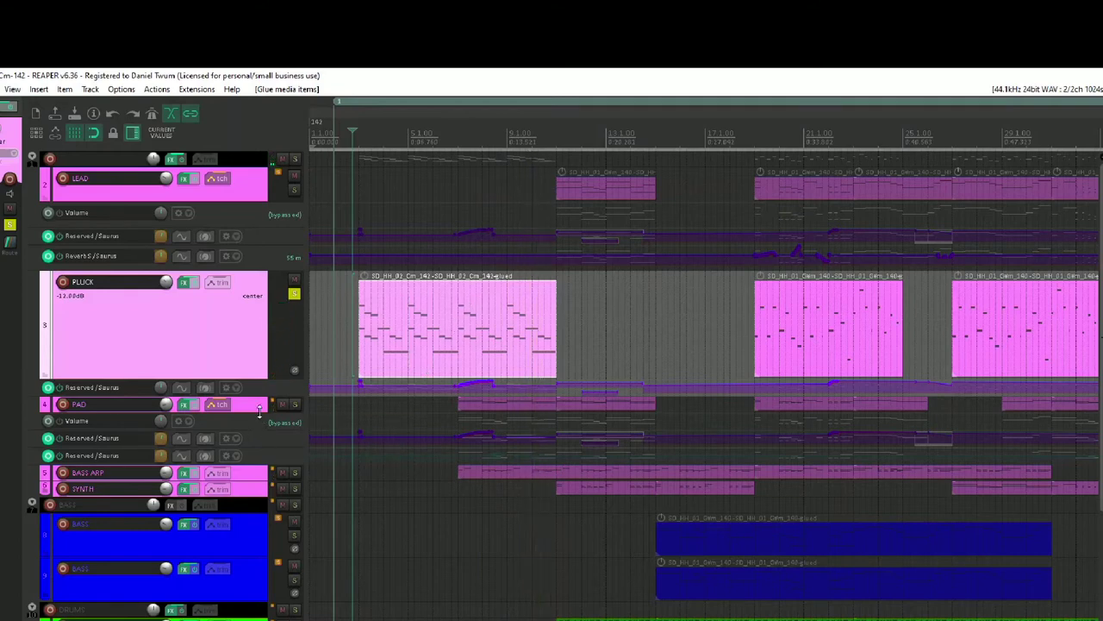
# Enlarge the PAD track and delete its first two clips between bars 7 and 15
pyautogui.moveTo(259, 410); pyautogui.dragTo(259, 538)
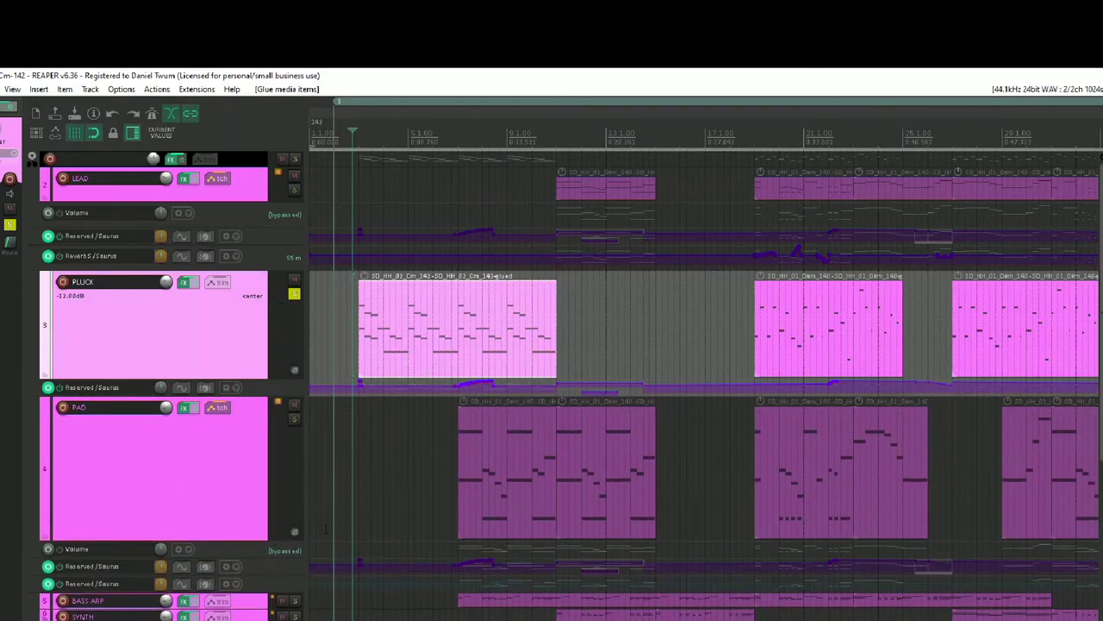
pyautogui.click(516, 428)
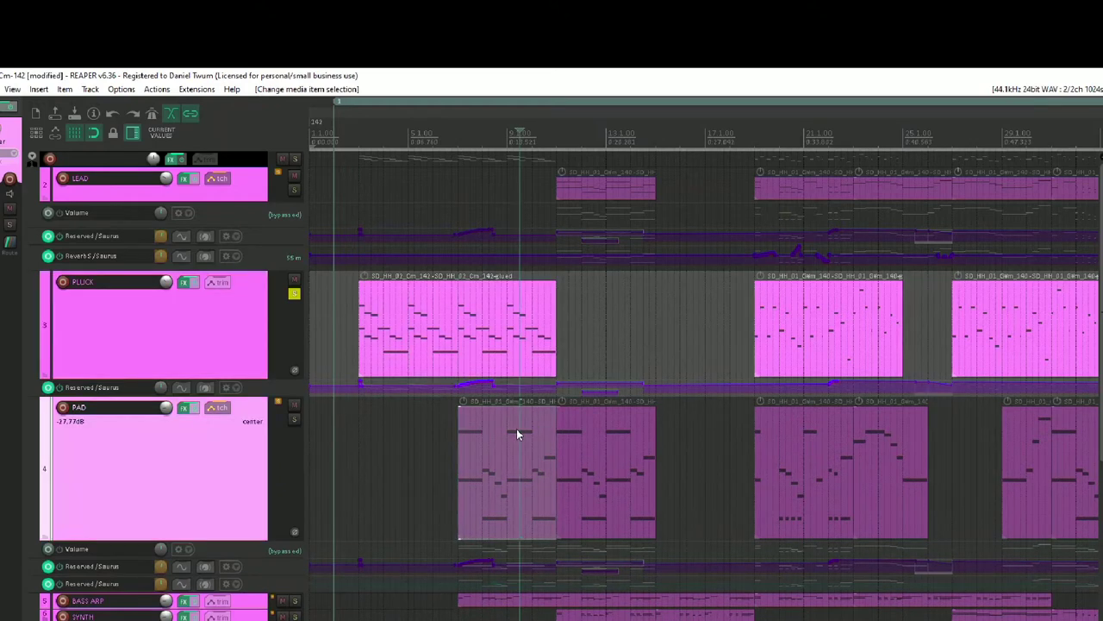
pyautogui.keyDown('ctrl'); pyautogui.click(602, 443); pyautogui.keyUp('ctrl')
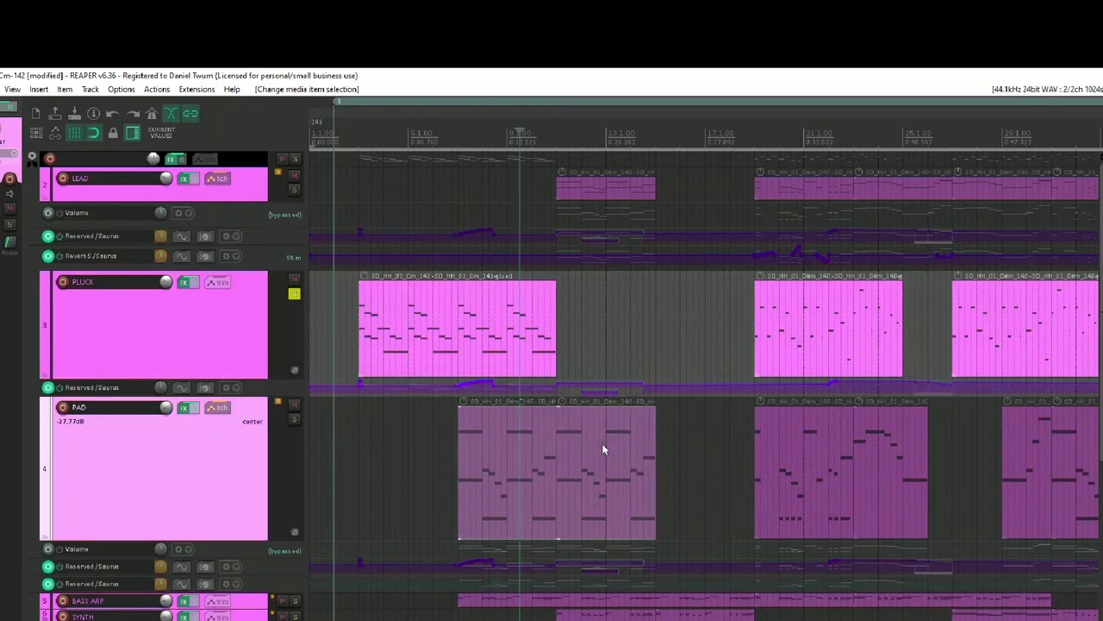
pyautogui.press('Delete')
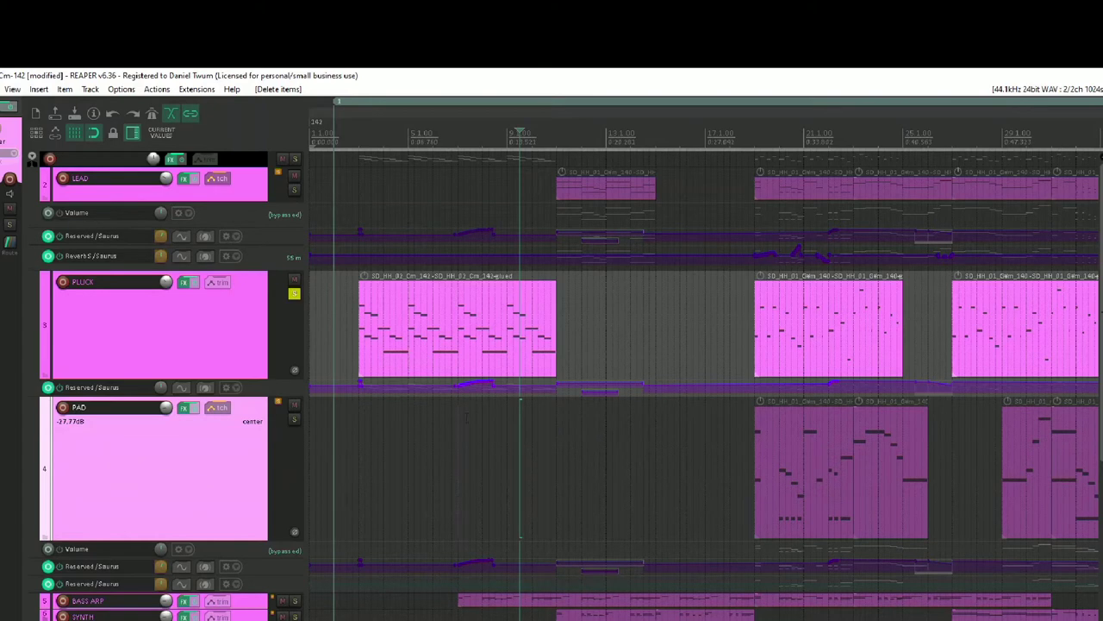
# Copy the glued PLUCK clip onto the PAD track at bar 7 and audition it with only PAD soloed
pyautogui.moveTo(436, 315); pyautogui.dragTo(544, 433)
pyautogui.click(294, 419)
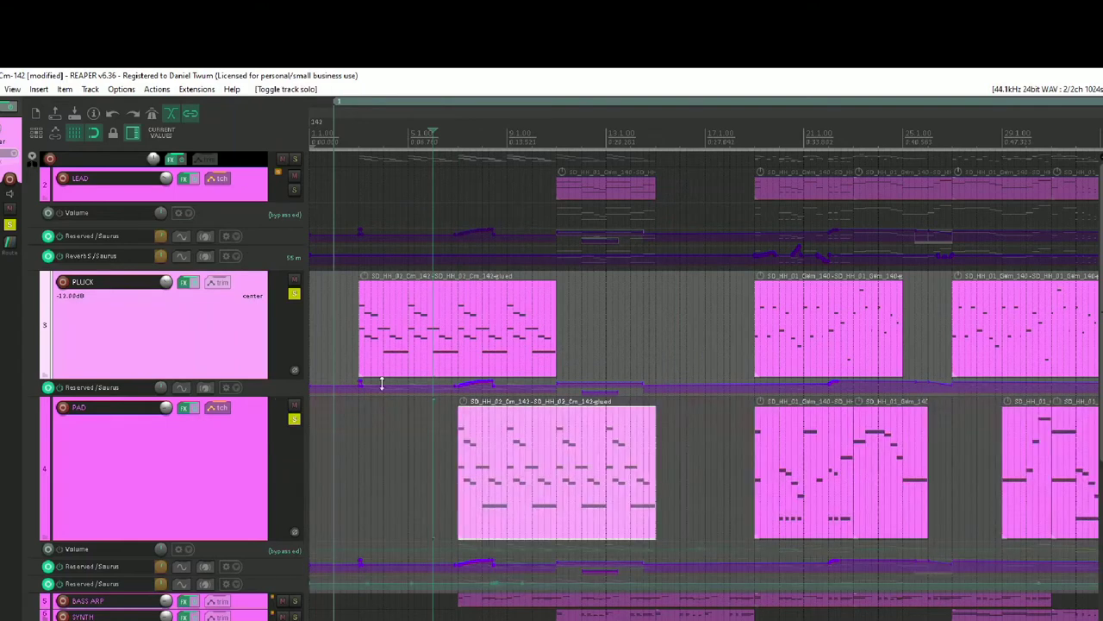
pyautogui.click(294, 295)
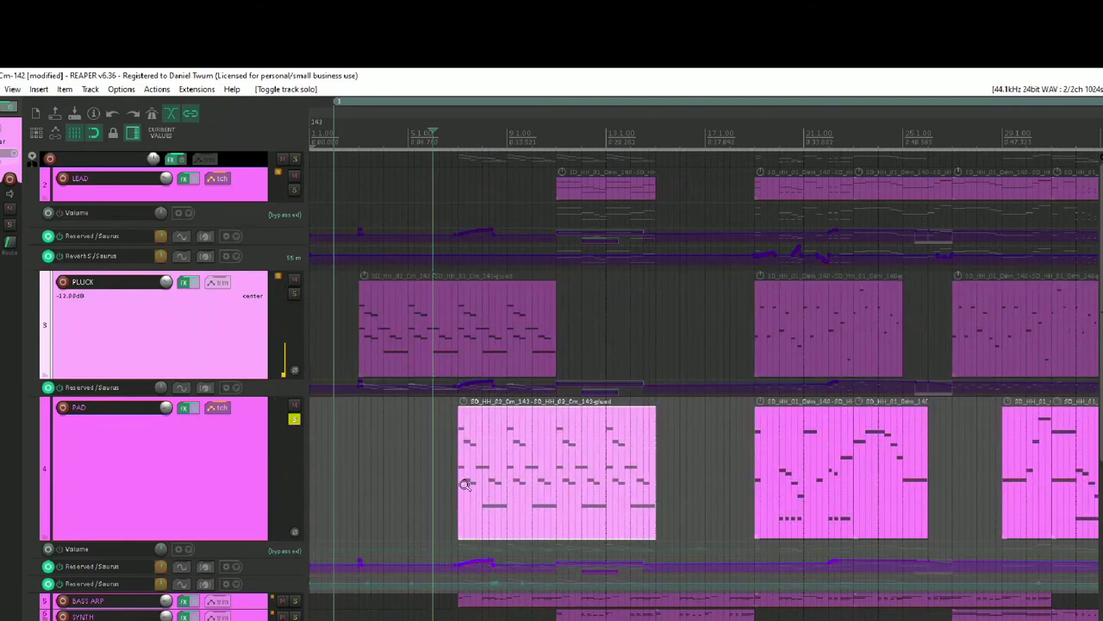
pyautogui.press('space')
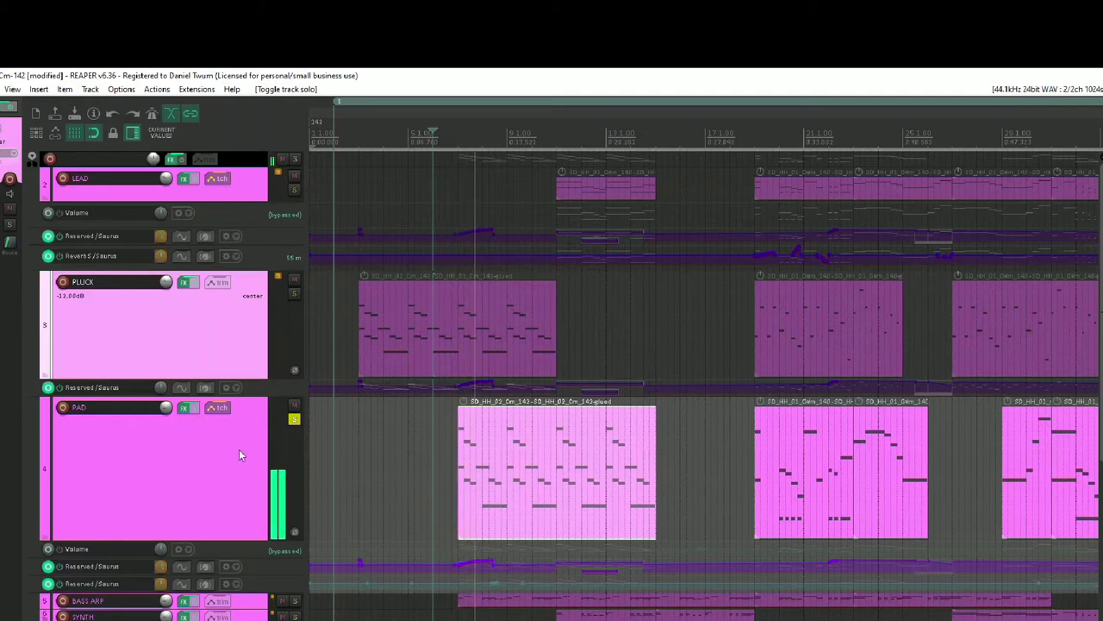
pyautogui.click(164, 473)
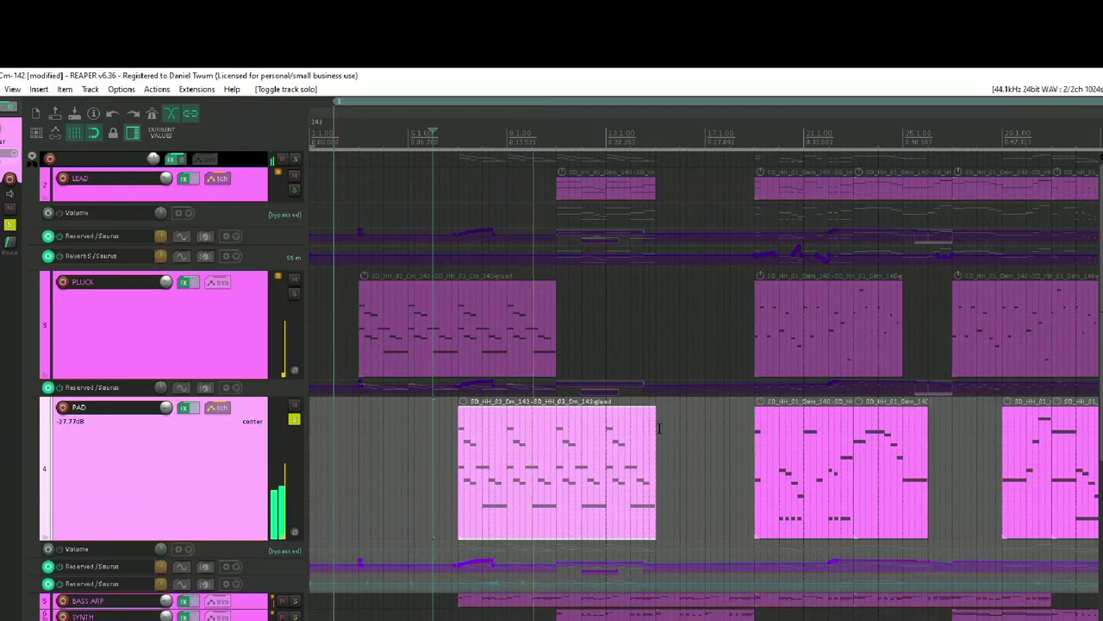
# Set a time selection from bar 3 to bar 15 and play it with PLUCK soloed alongside PAD
pyautogui.moveTo(656, 426); pyautogui.dragTo(359, 429)
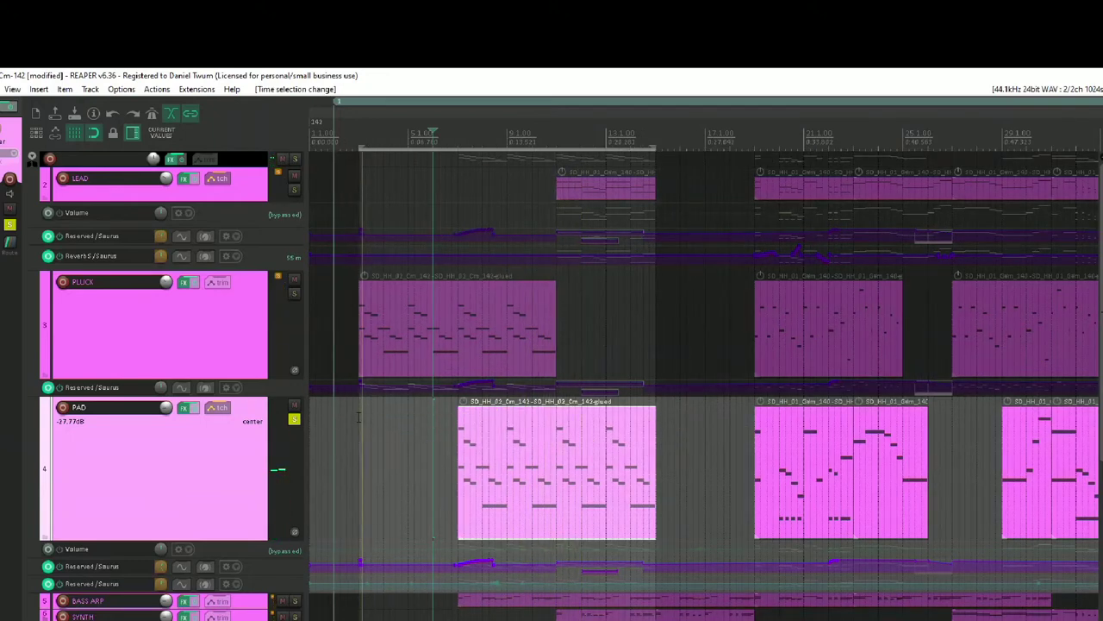
pyautogui.press('F6')
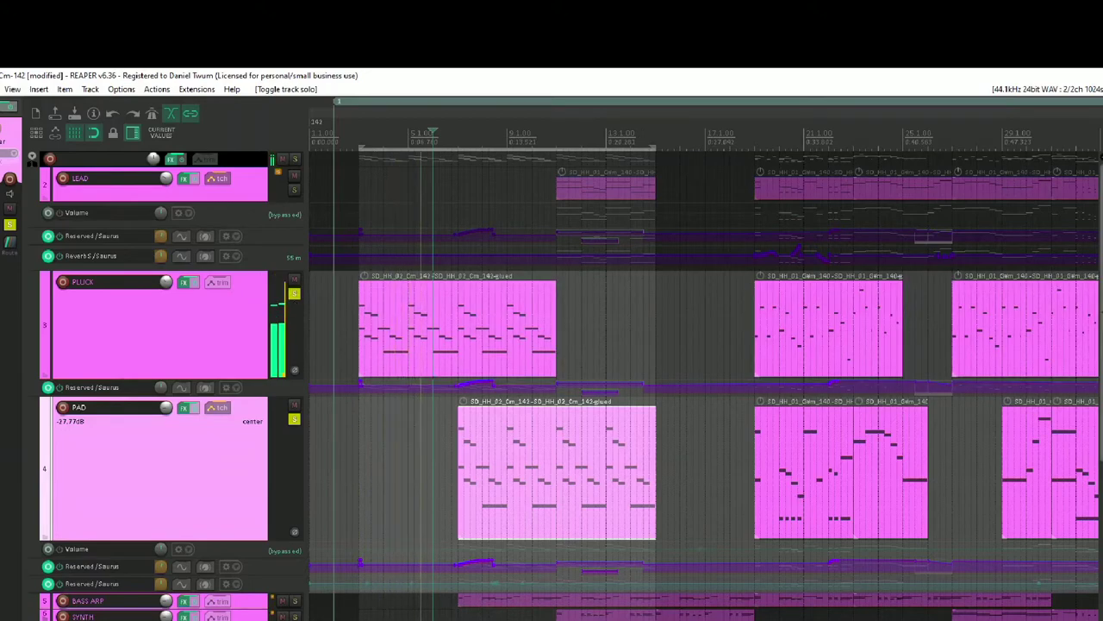
# Enlarge the BASS ARP track and delete its first clip, spanning bars 7 to 19
pyautogui.scroll(-1, 477, 338)
pyautogui.scroll(-5, 477, 338)
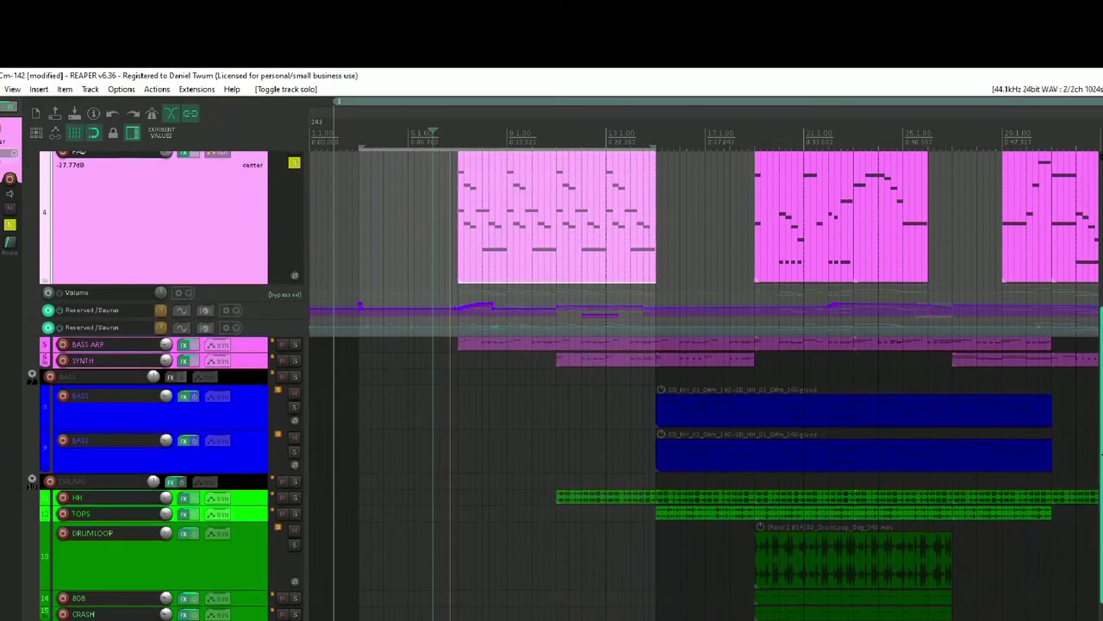
pyautogui.scroll(2, 477, 338)
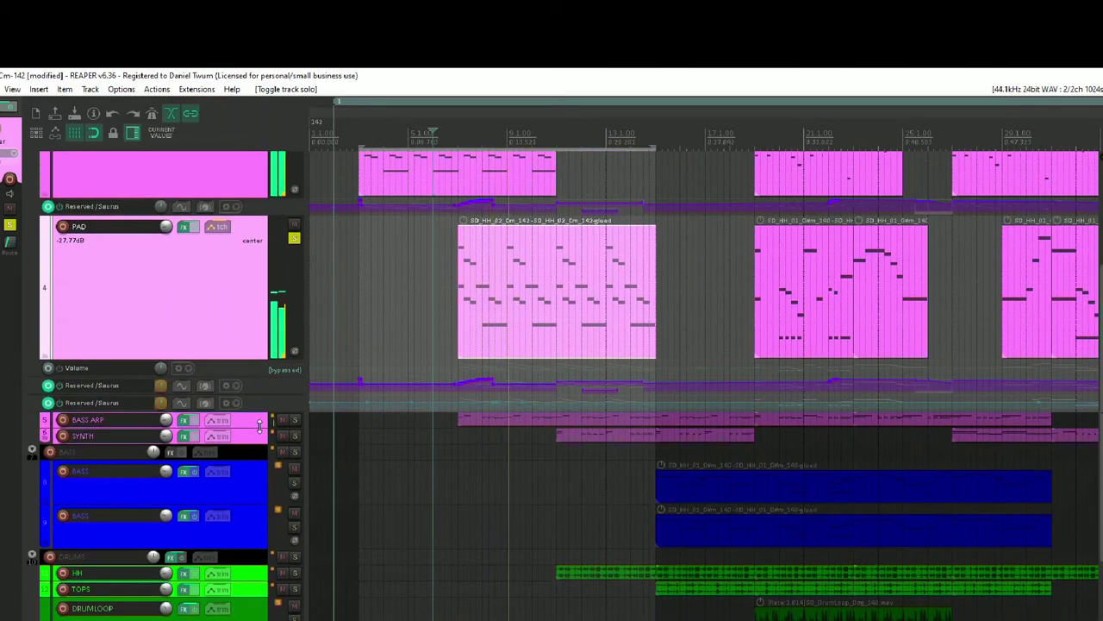
pyautogui.moveTo(261, 435); pyautogui.dragTo(261, 526)
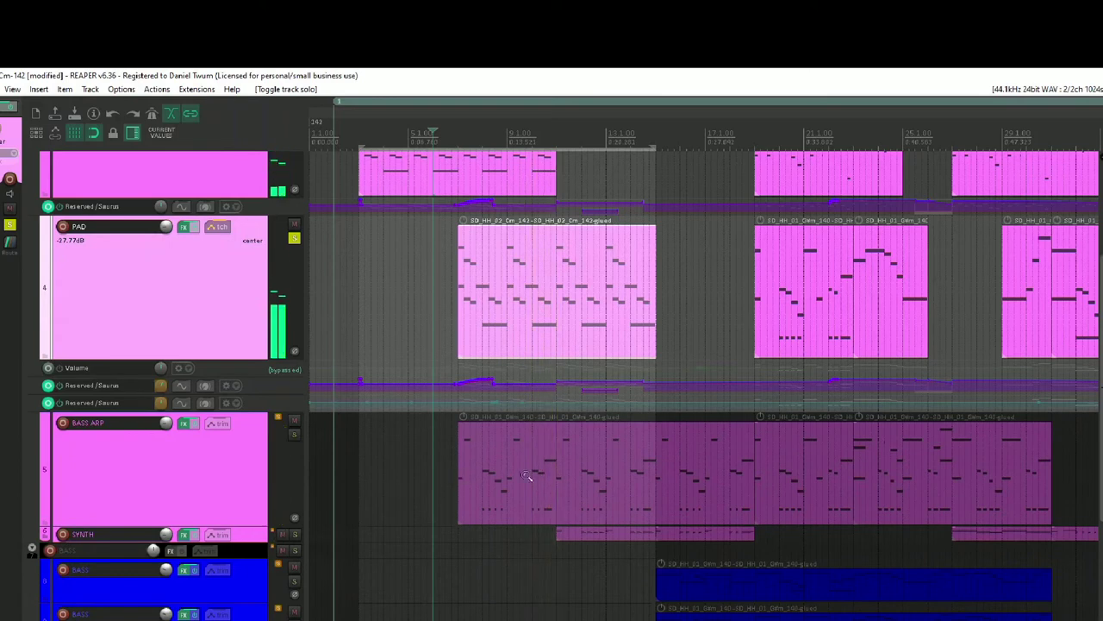
pyautogui.click(609, 439)
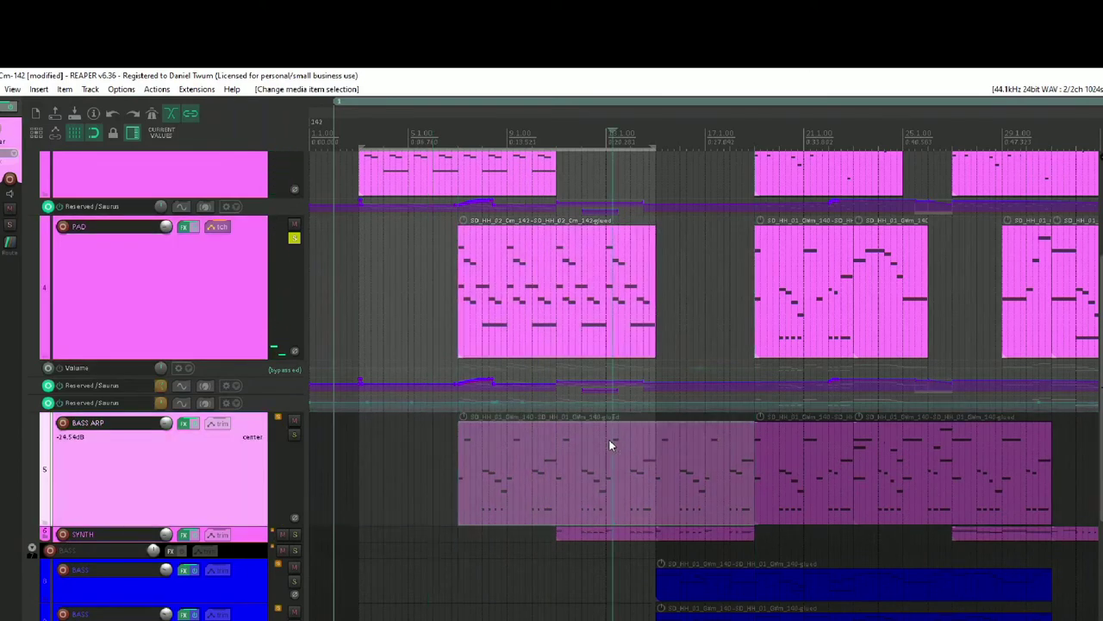
pyautogui.press('Delete')
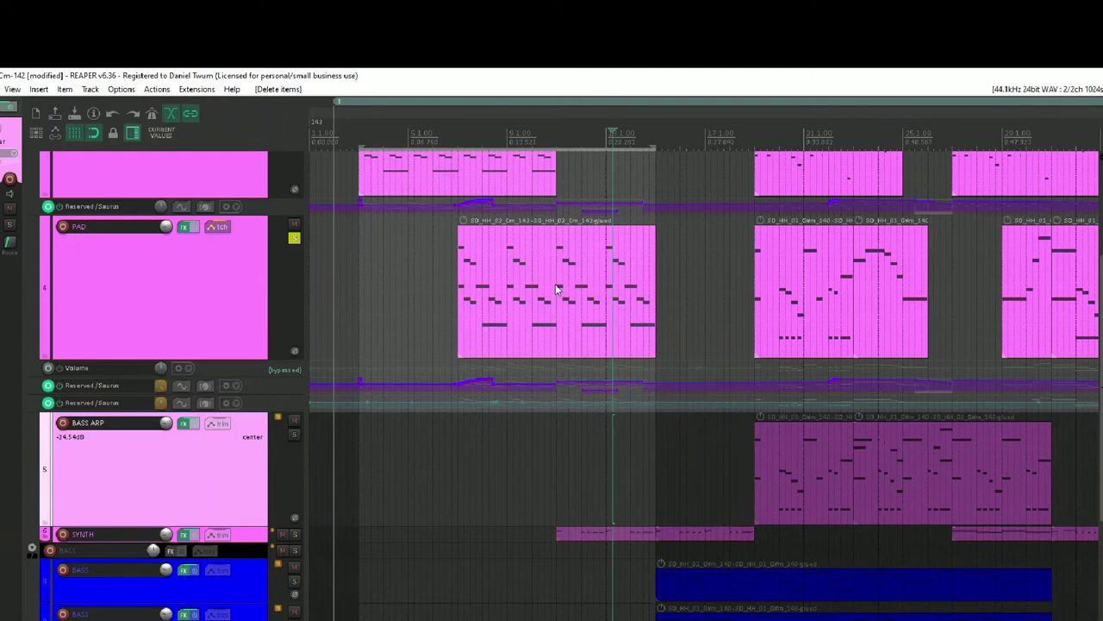
# Copy the glued PAD clip onto the BASS ARP track at bar 11 and play it with BASS ARP soloed
pyautogui.moveTo(526, 274); pyautogui.dragTo(627, 469)
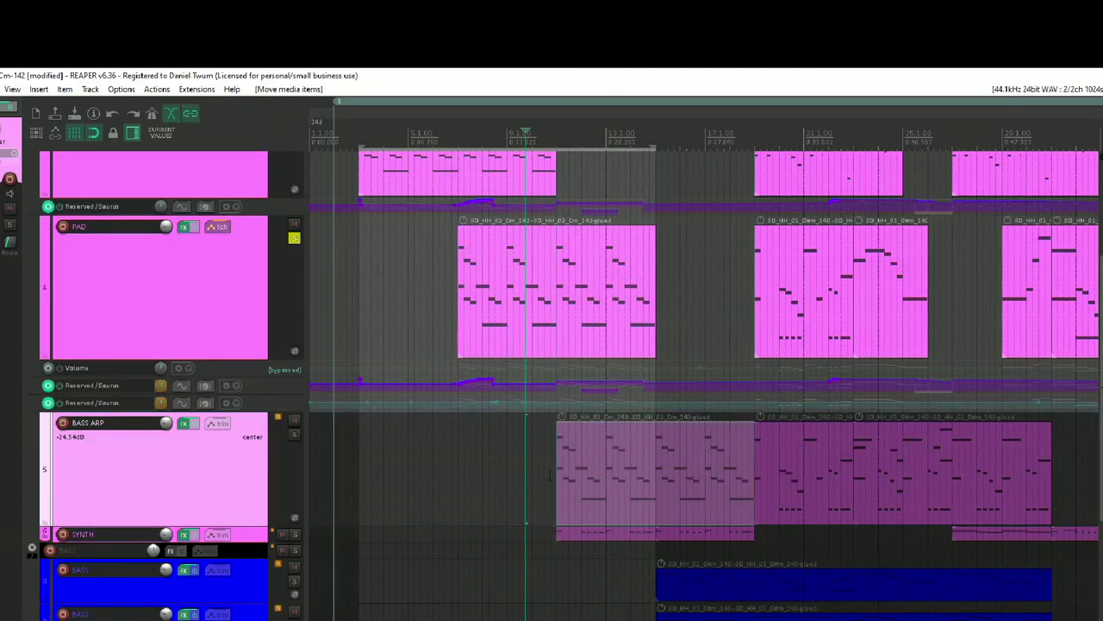
pyautogui.click(544, 474)
pyautogui.press('space')
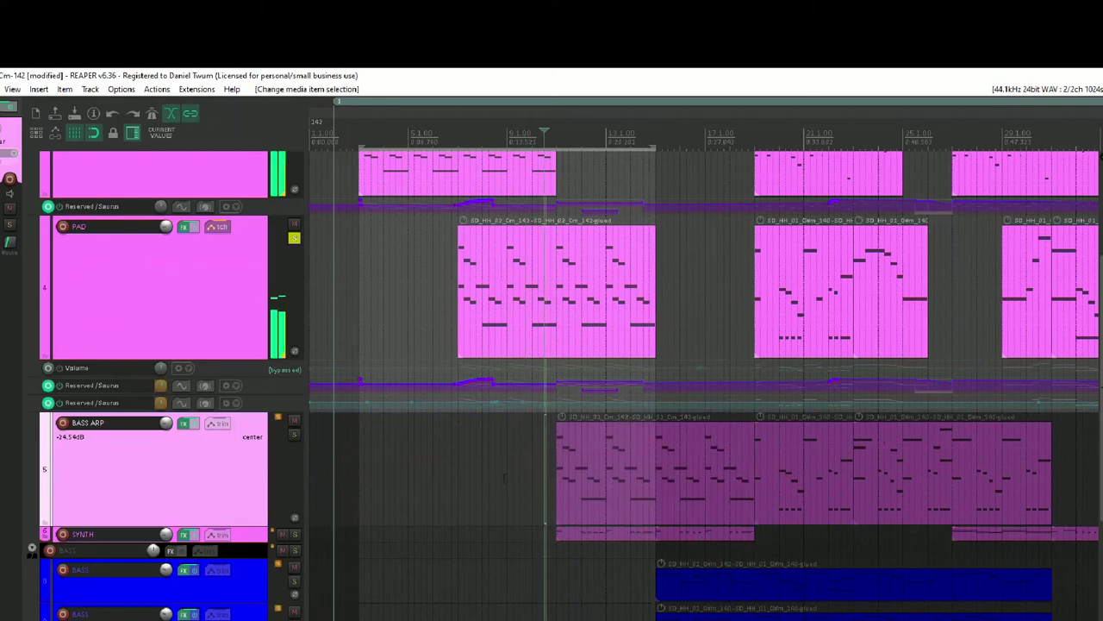
pyautogui.click(294, 434)
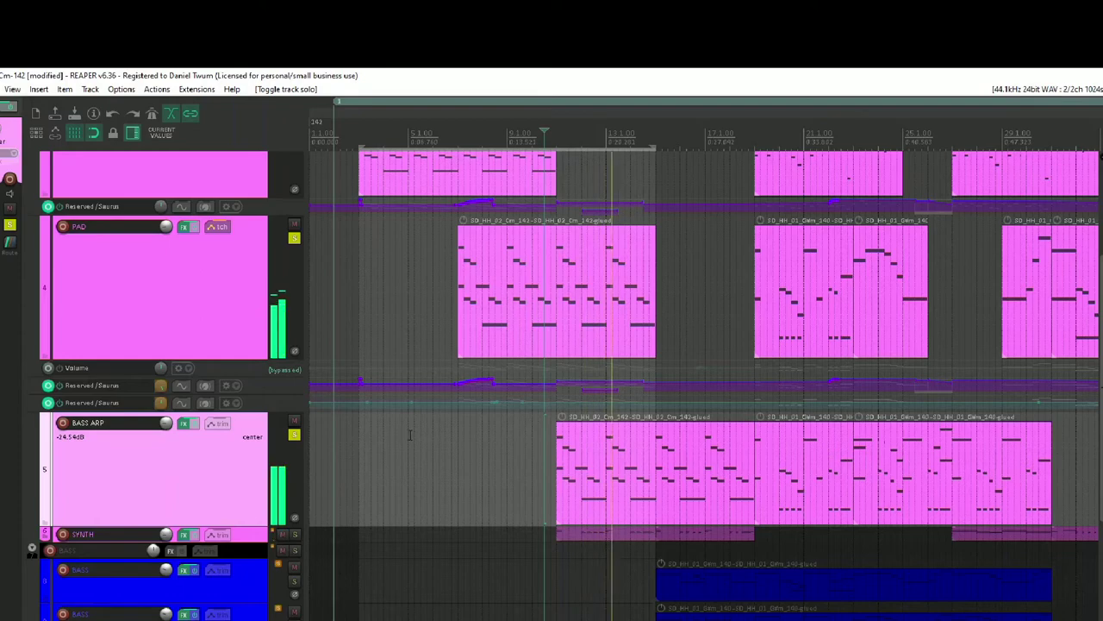
# Open the new BASS ARP clip in the MIDI editor and shorten all its notes to less than half a beat
pyautogui.click(640, 465)
pyautogui.doubleClick(636, 466)
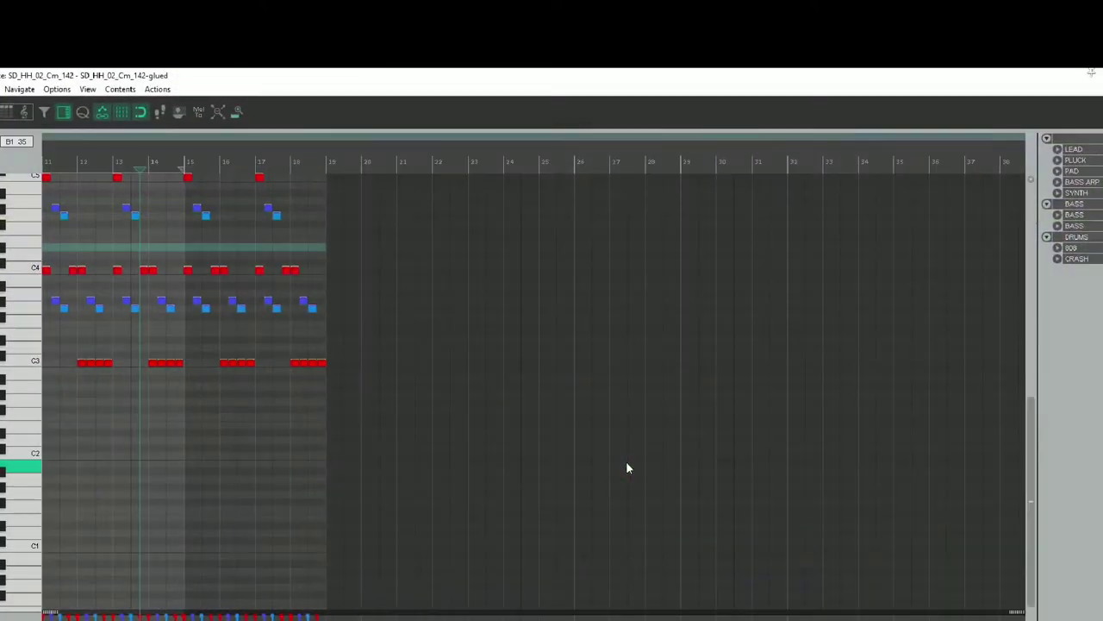
pyautogui.scroll(6, 508, 431)
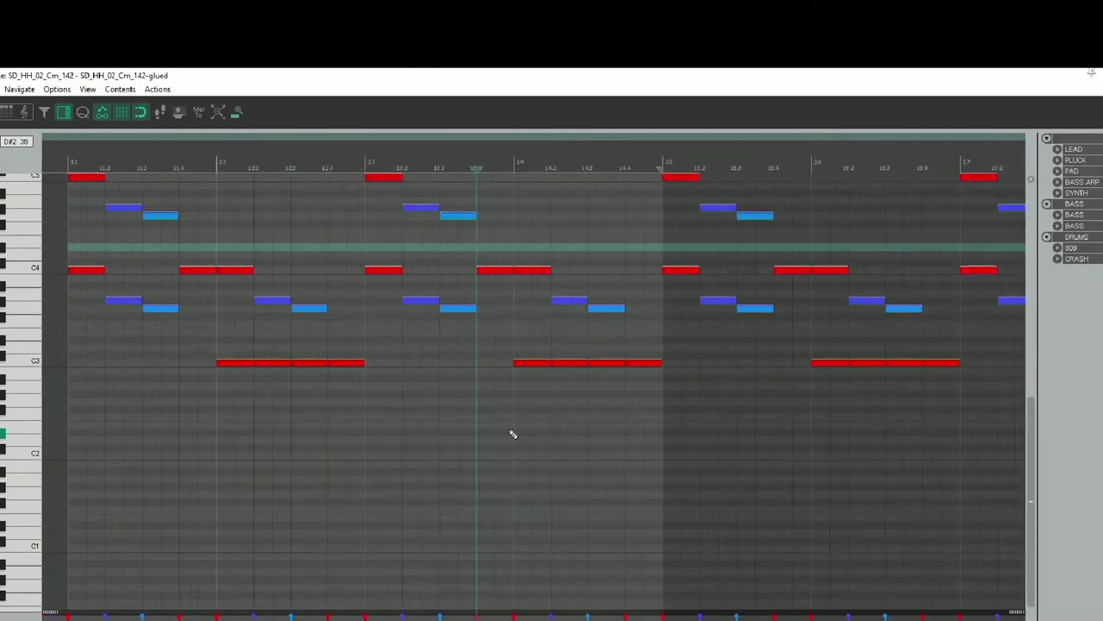
pyautogui.click(487, 439)
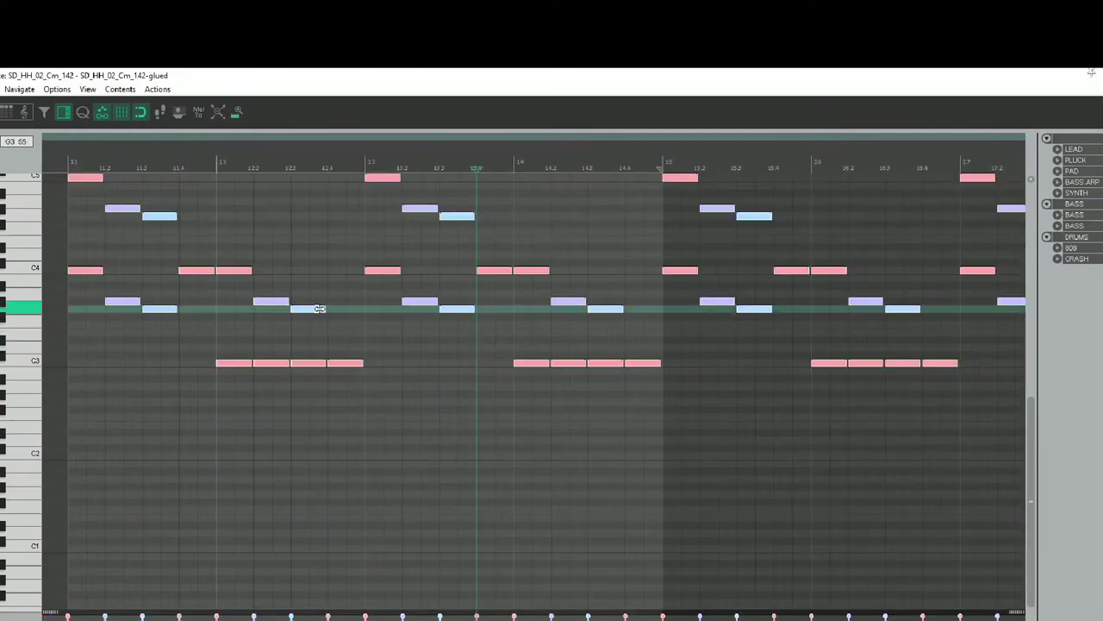
pyautogui.moveTo(324, 308); pyautogui.dragTo(302, 309)
pyautogui.press('space')
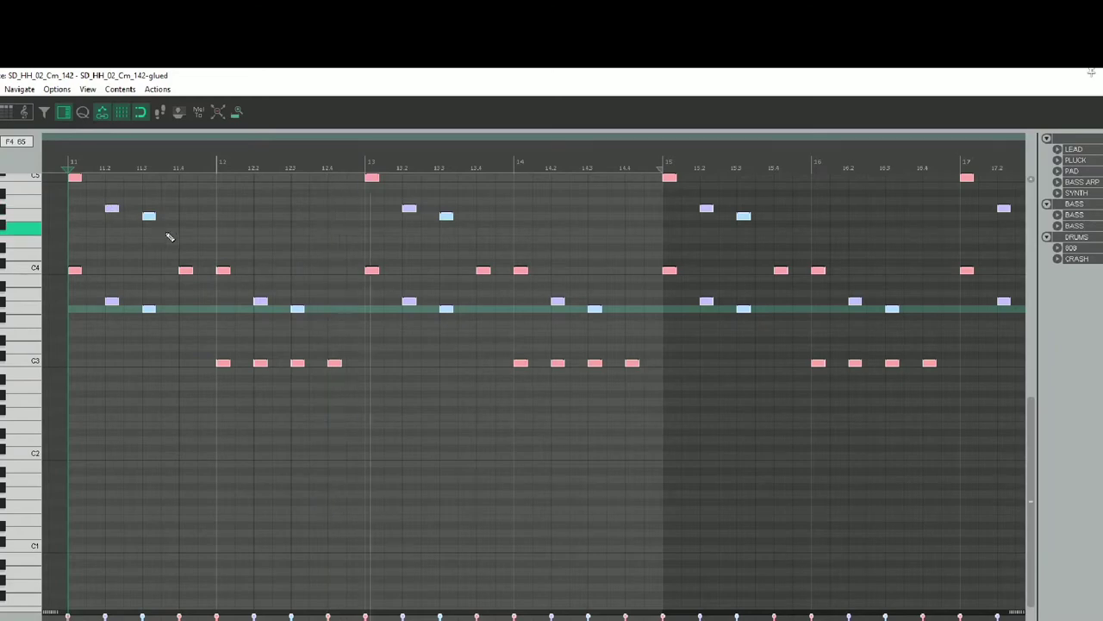
# Thin out bars 11 to 14 by deleting the notes above C4, the C4 repeats and bar 12's G#3 and G3
pyautogui.moveTo(175, 231); pyautogui.dragTo(74, 170)
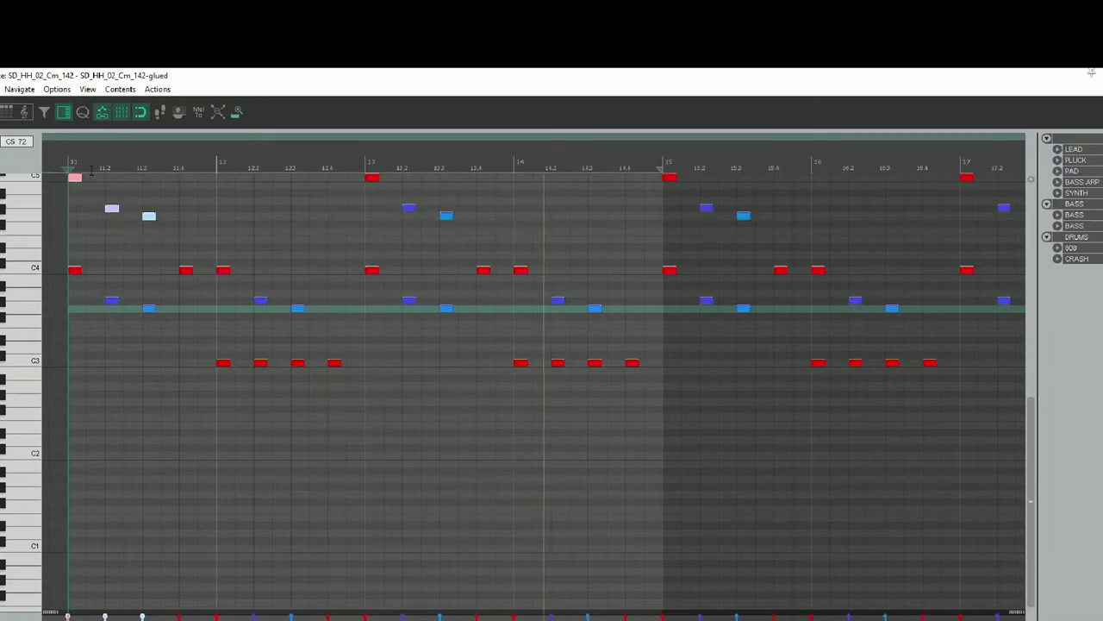
pyautogui.press('Delete')
pyautogui.moveTo(325, 321); pyautogui.dragTo(221, 253)
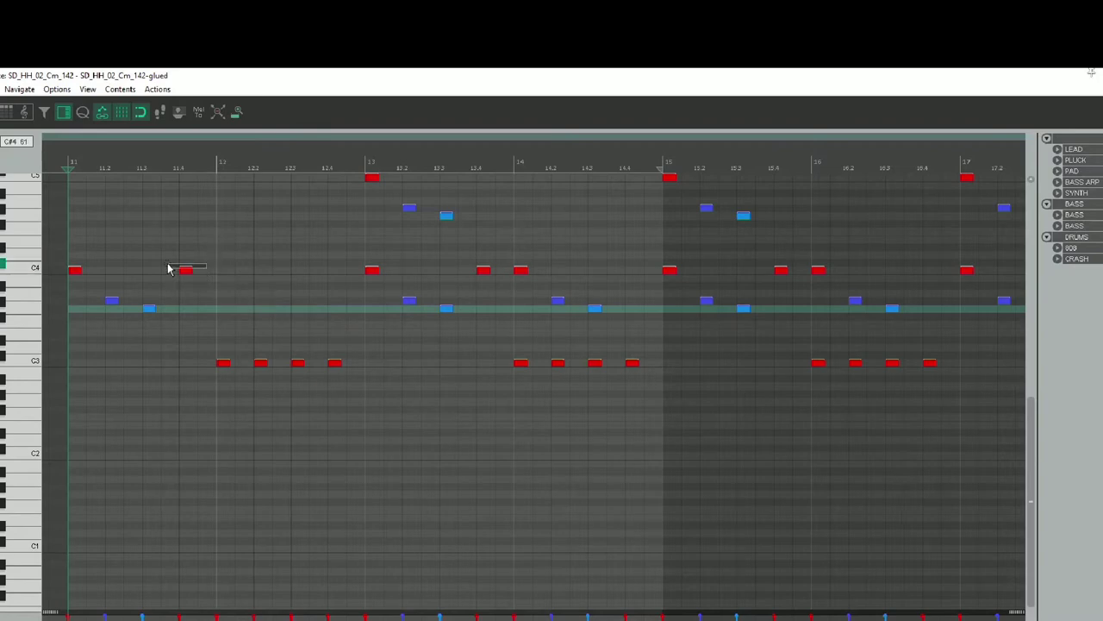
pyautogui.moveTo(540, 277); pyautogui.dragTo(320, 167)
pyautogui.press('Delete')
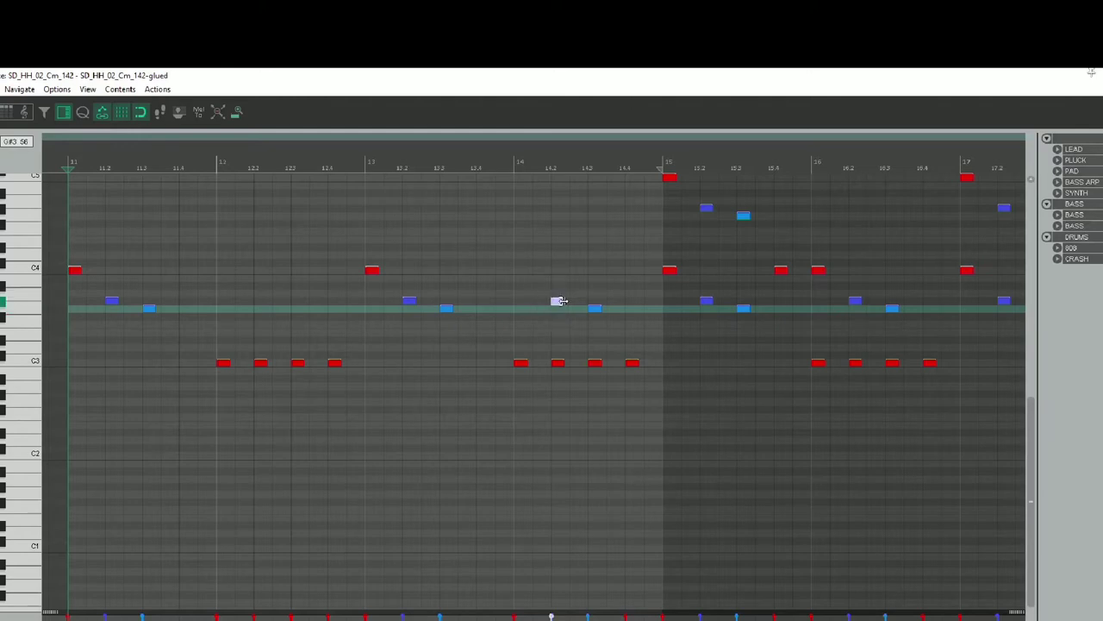
# Delete the C3 notes on beats 2 and 3 of bar 14 and close the MIDI editor
pyautogui.click(558, 362)
pyautogui.press('Delete')
pyautogui.click(595, 362)
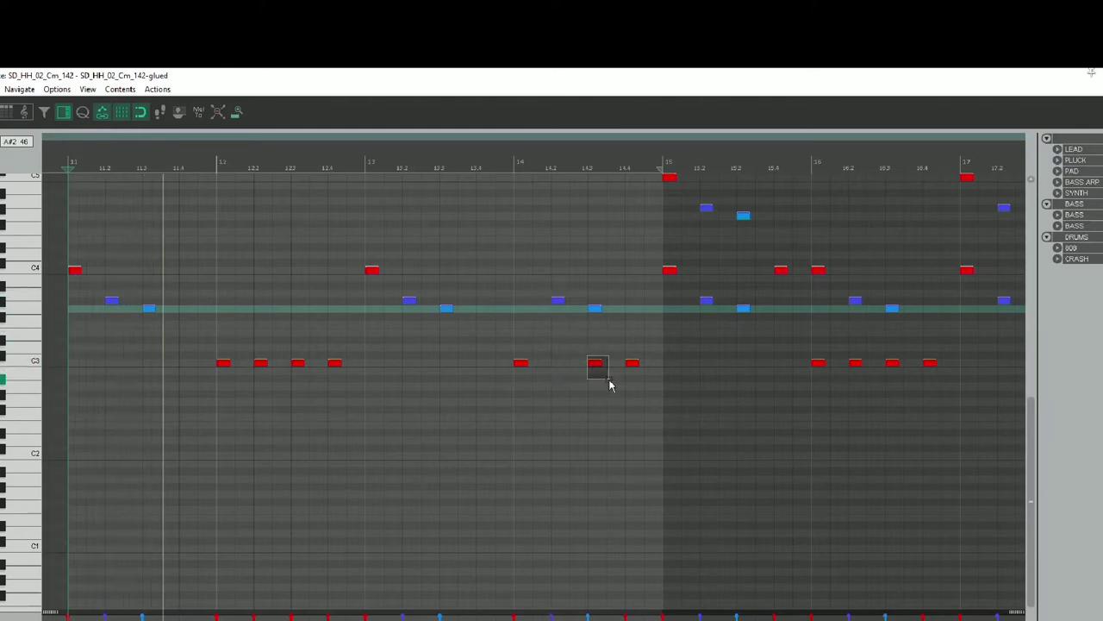
pyautogui.press('Delete')
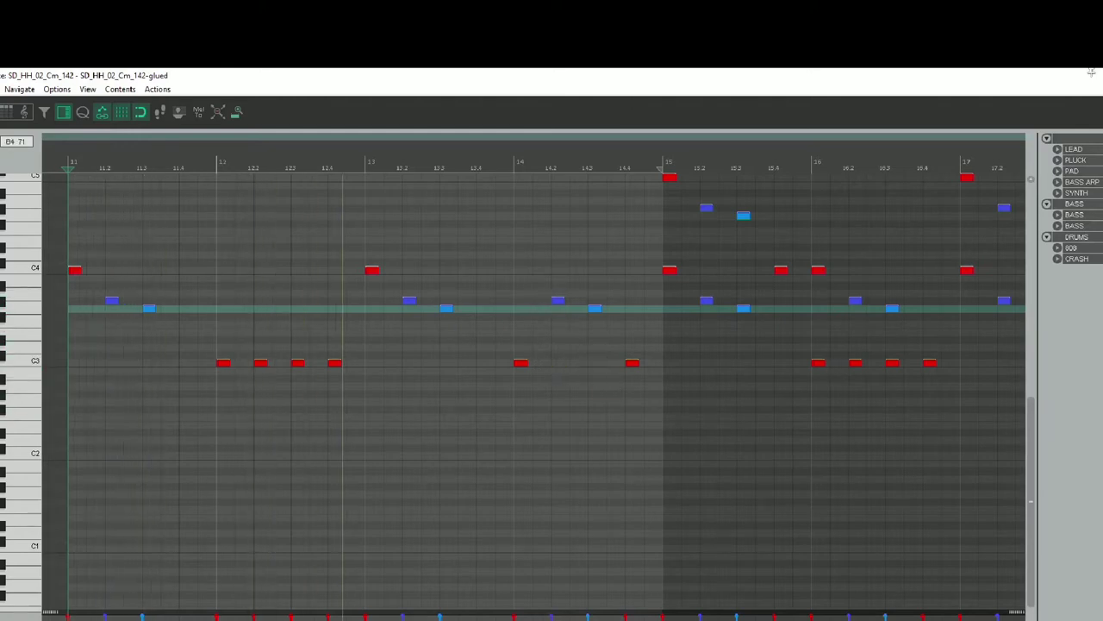
pyautogui.click(1092, 73)
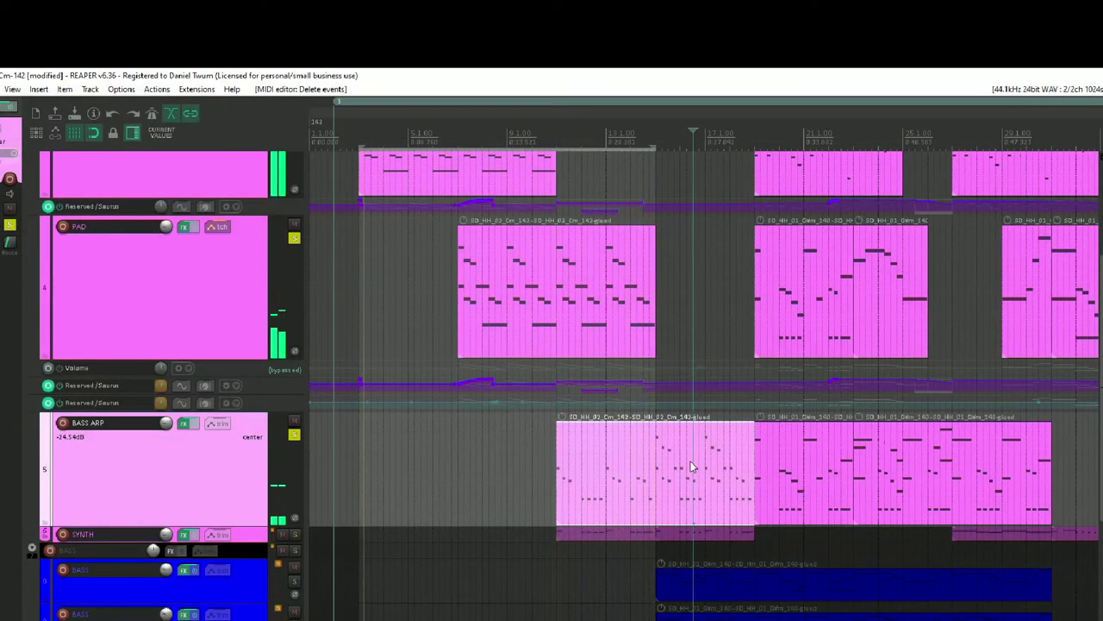
# Trim the edited BASS ARP clip's end back to bar 15 and duplicate it directly after itself
pyautogui.press('Delete')
pyautogui.hotkey('ctrl', 'z')
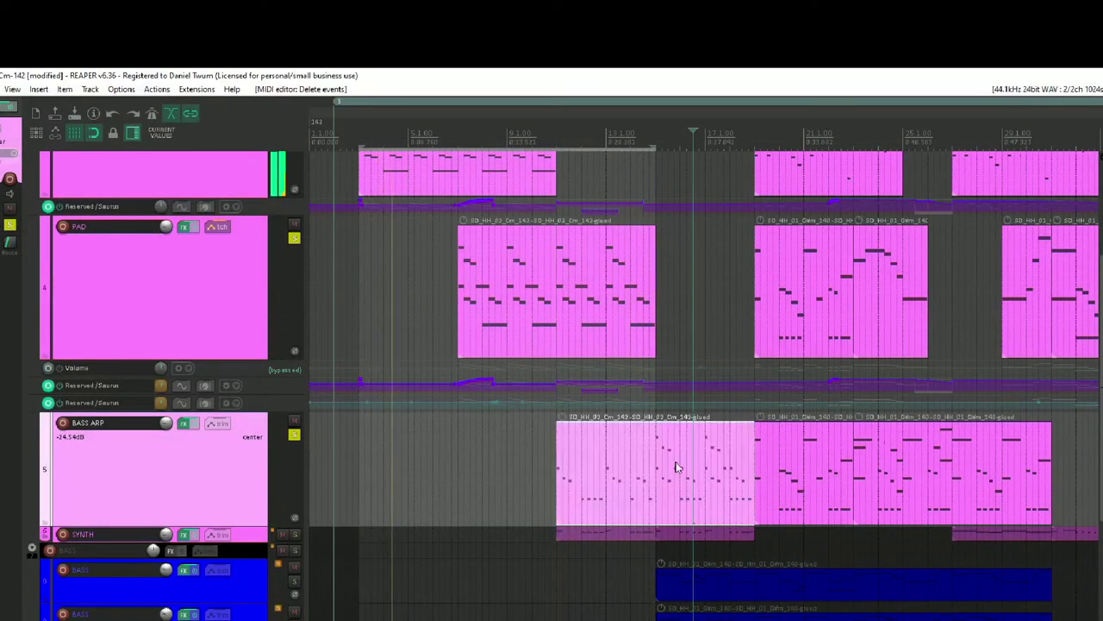
pyautogui.moveTo(748, 466); pyautogui.dragTo(639, 471)
pyautogui.hotkey('ctrl', 'd')
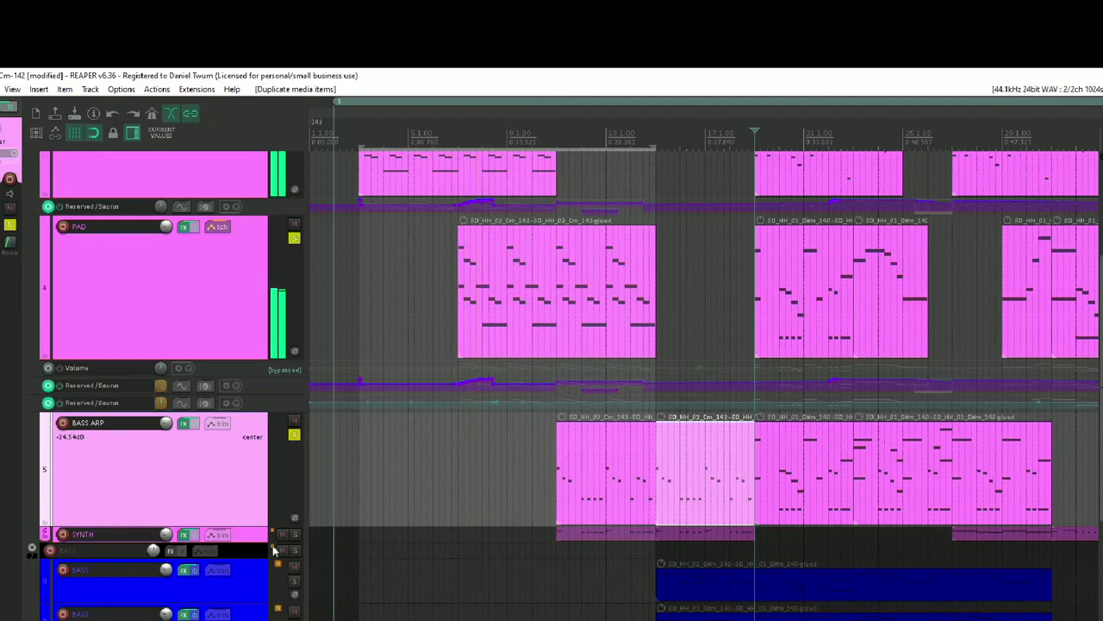
# Collapse the BASS ARP and PAD track lanes and enlarge the SYNTH track lane
pyautogui.moveTo(261, 523); pyautogui.dragTo(256, 425)
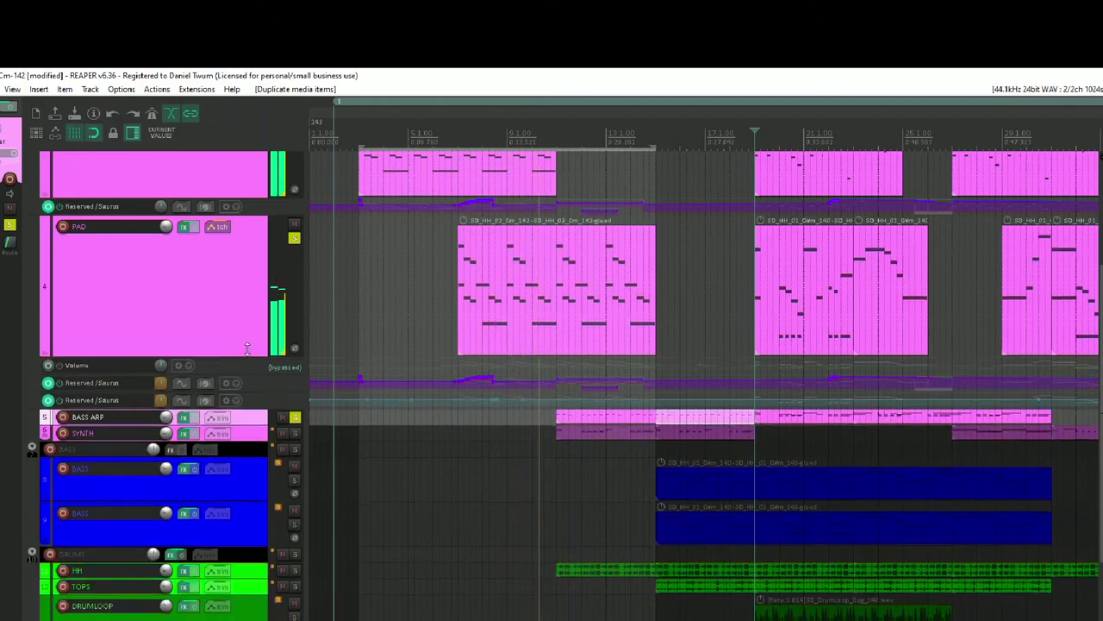
pyautogui.moveTo(244, 356); pyautogui.dragTo(243, 258)
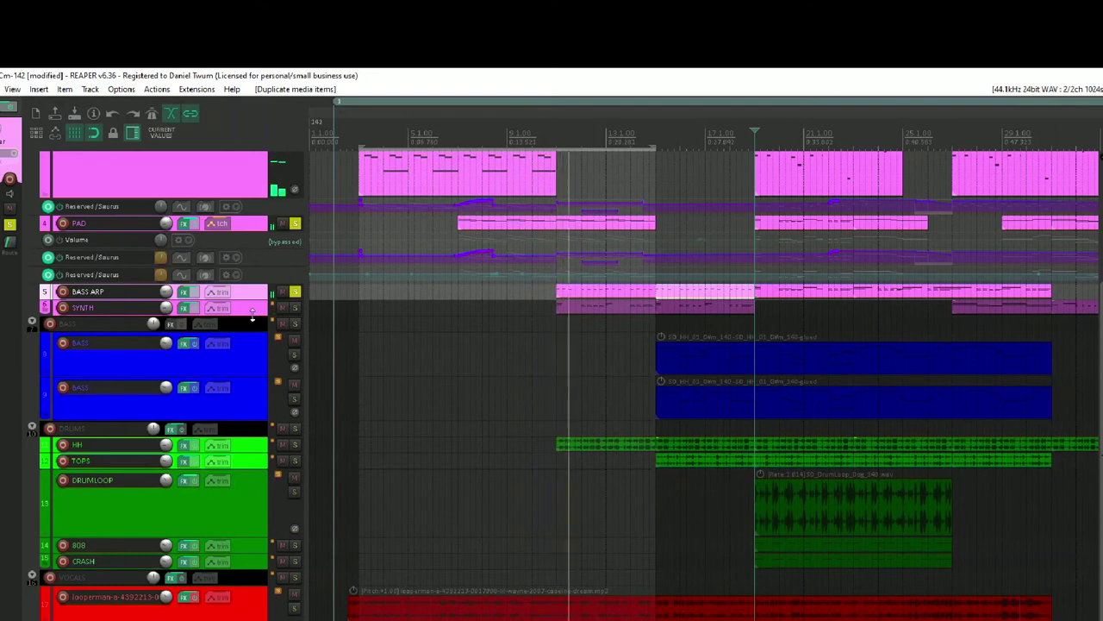
pyautogui.moveTo(252, 315); pyautogui.dragTo(253, 461)
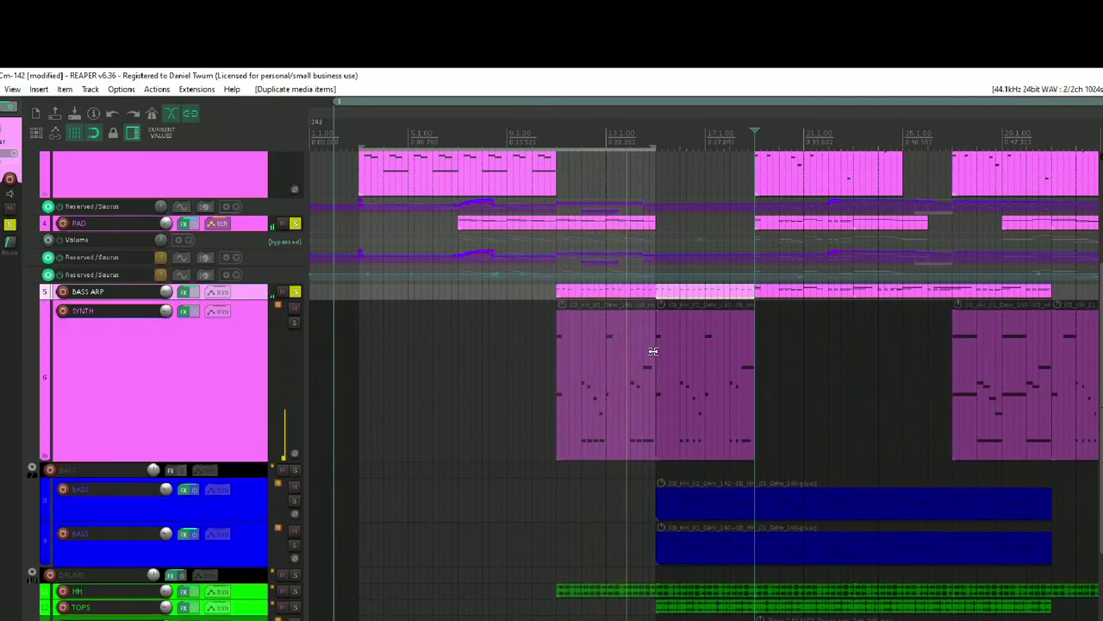
# Replace the SYNTH clip at bar 11 with a copy of the new PAD clip, trimmed to span bars 11 to 15
pyautogui.click(595, 363)
pyautogui.press('Delete')
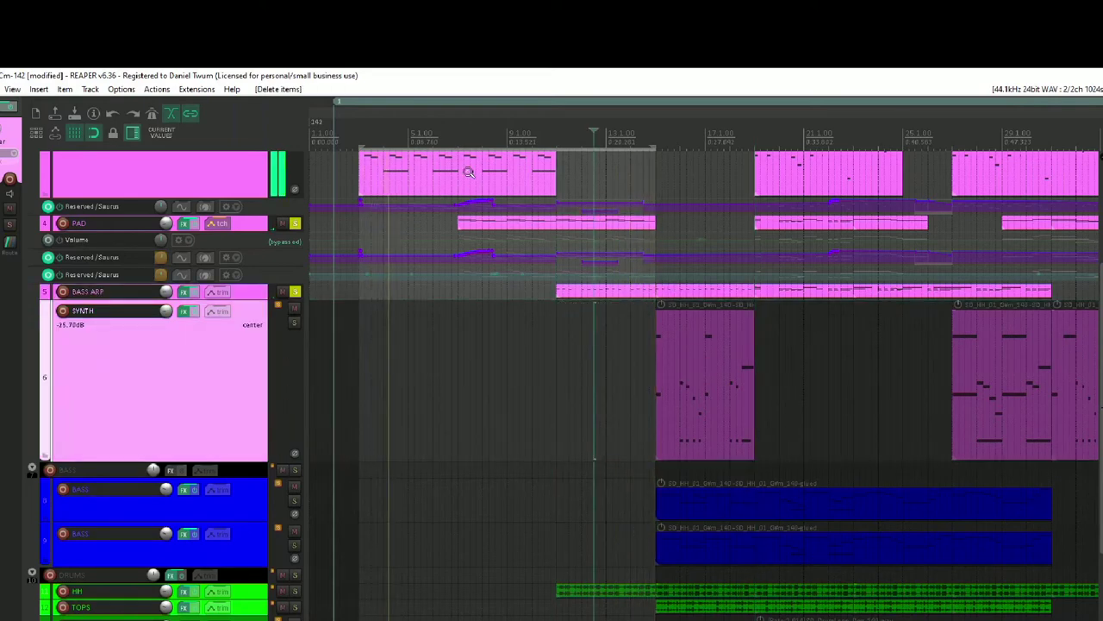
pyautogui.click(513, 162)
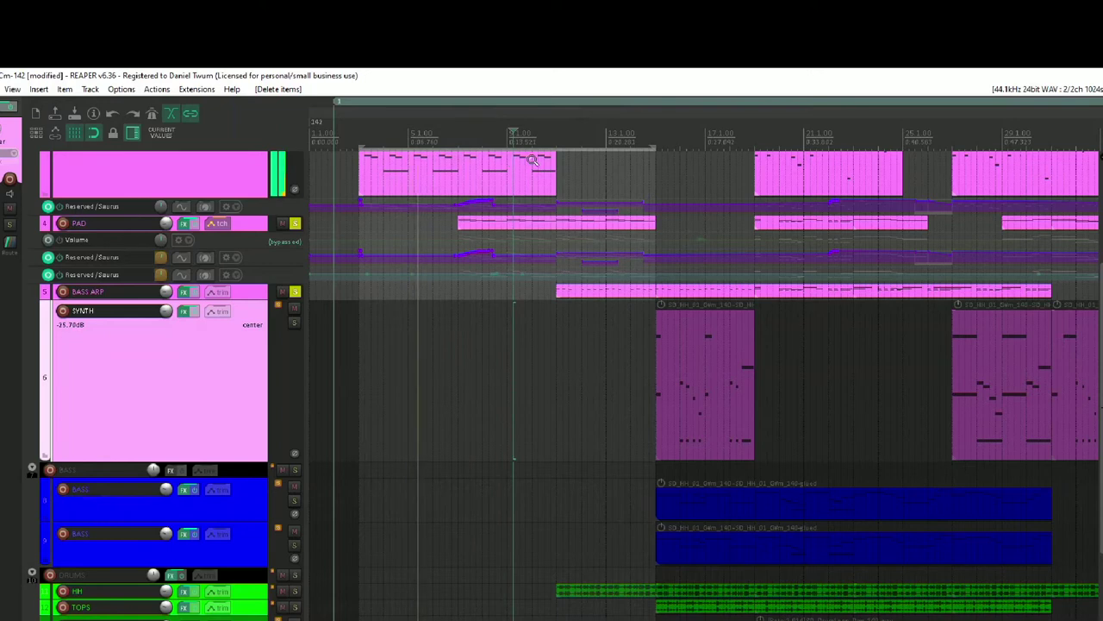
pyautogui.moveTo(519, 225); pyautogui.dragTo(535, 395)
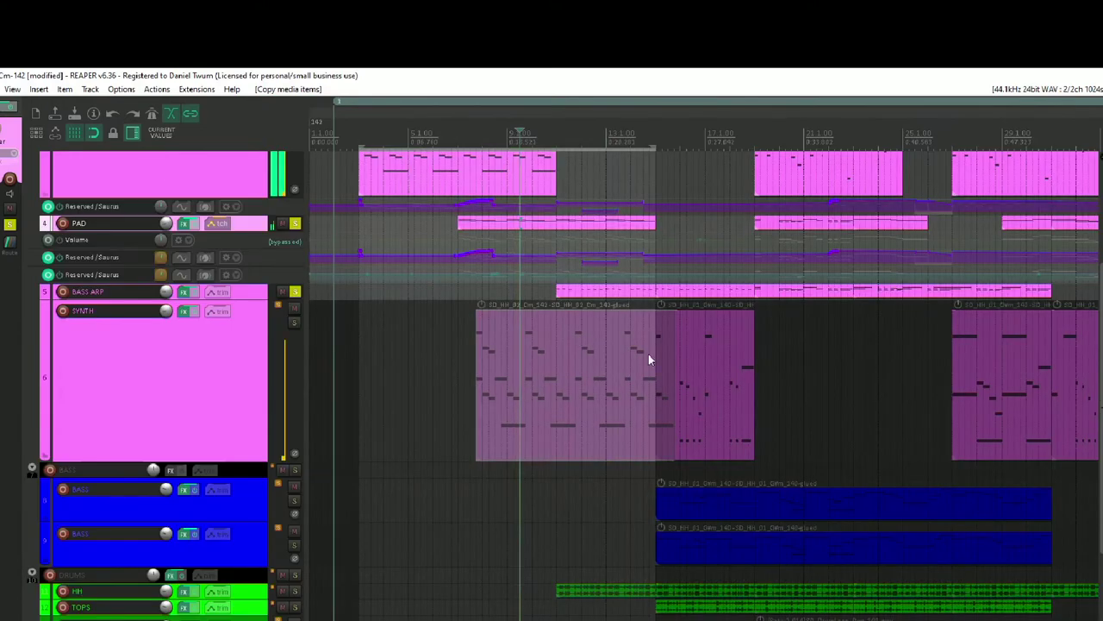
pyautogui.click(633, 326)
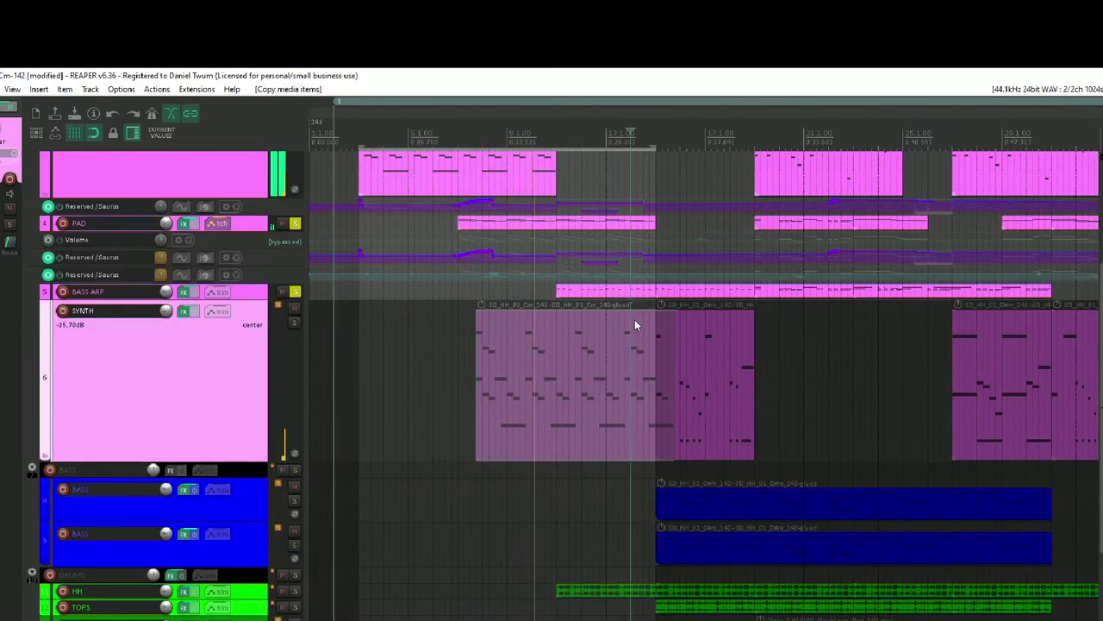
pyautogui.moveTo(661, 328); pyautogui.dragTo(641, 334)
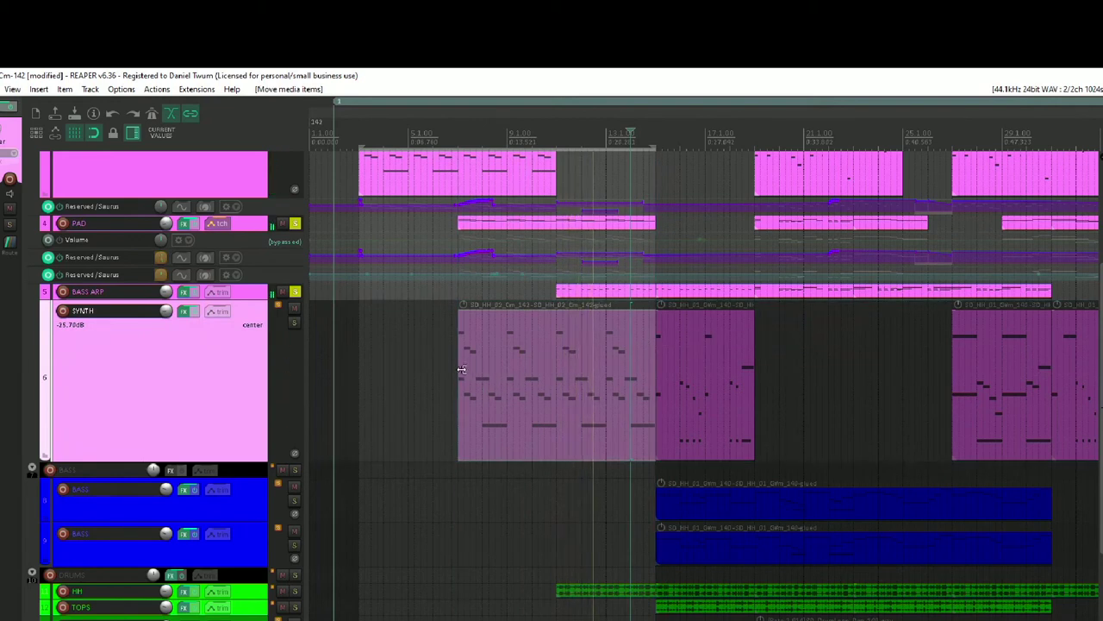
pyautogui.moveTo(458, 370); pyautogui.dragTo(561, 377)
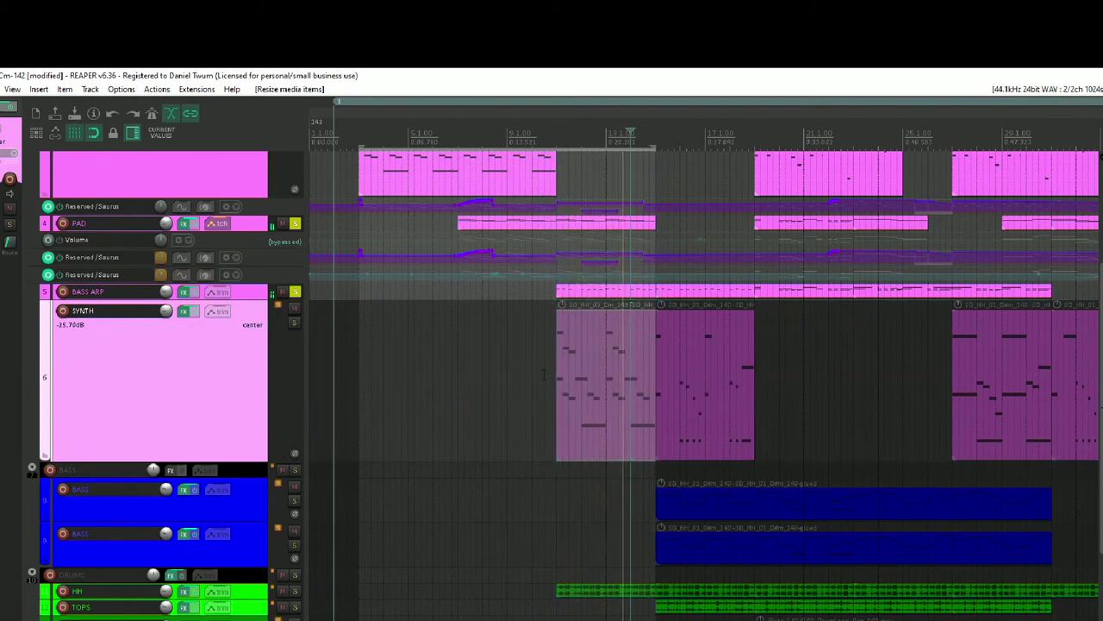
# Solo the SYNTH track and replace its old clip at bar 15 with a duplicate of the new bar 11 clip
pyautogui.click(295, 323)
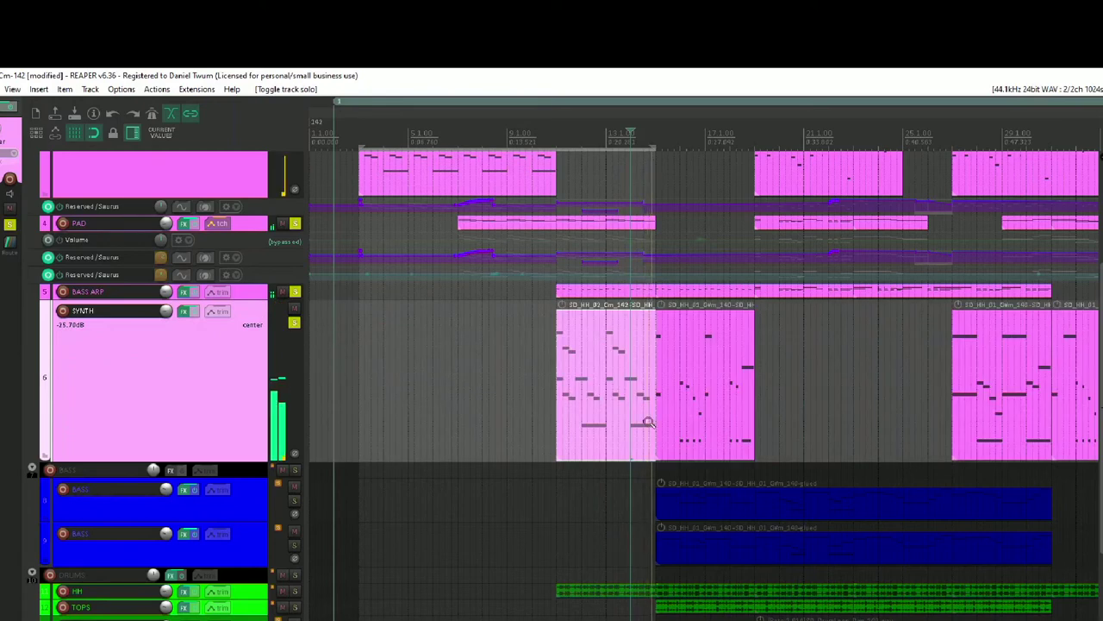
pyautogui.click(550, 355)
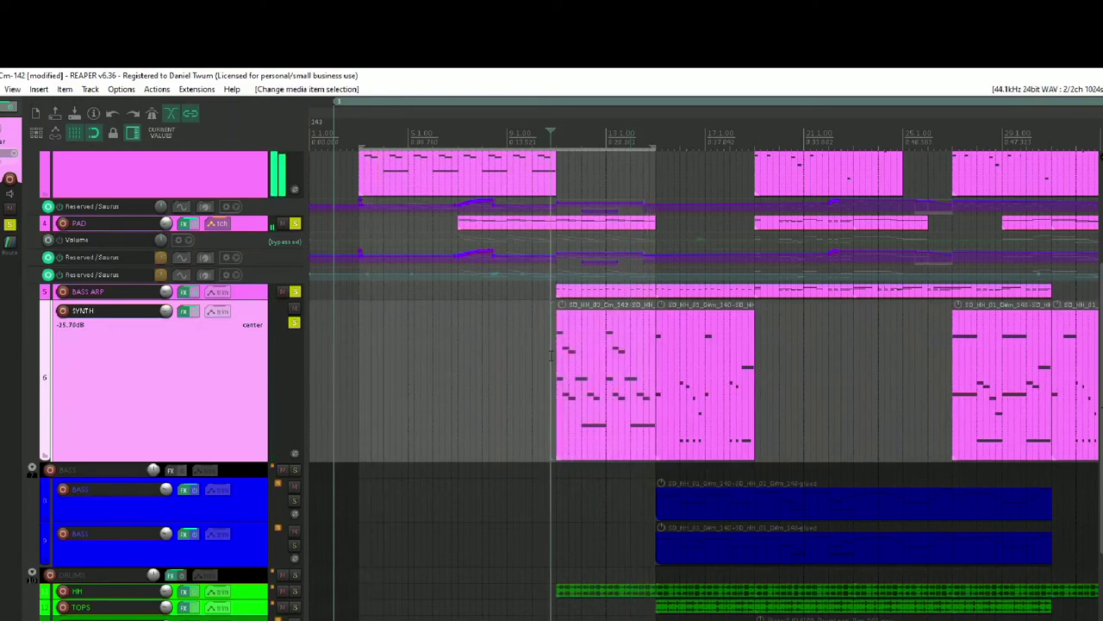
pyautogui.click(716, 336)
pyautogui.press('Delete')
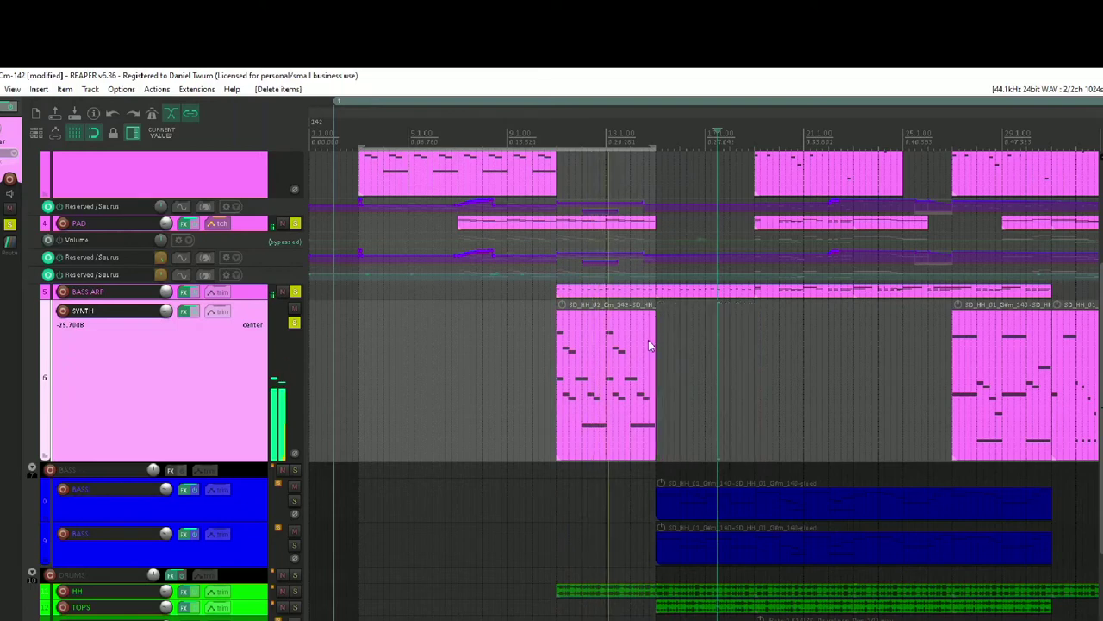
pyautogui.click(636, 330)
pyautogui.hotkey('ctrl', 'd')
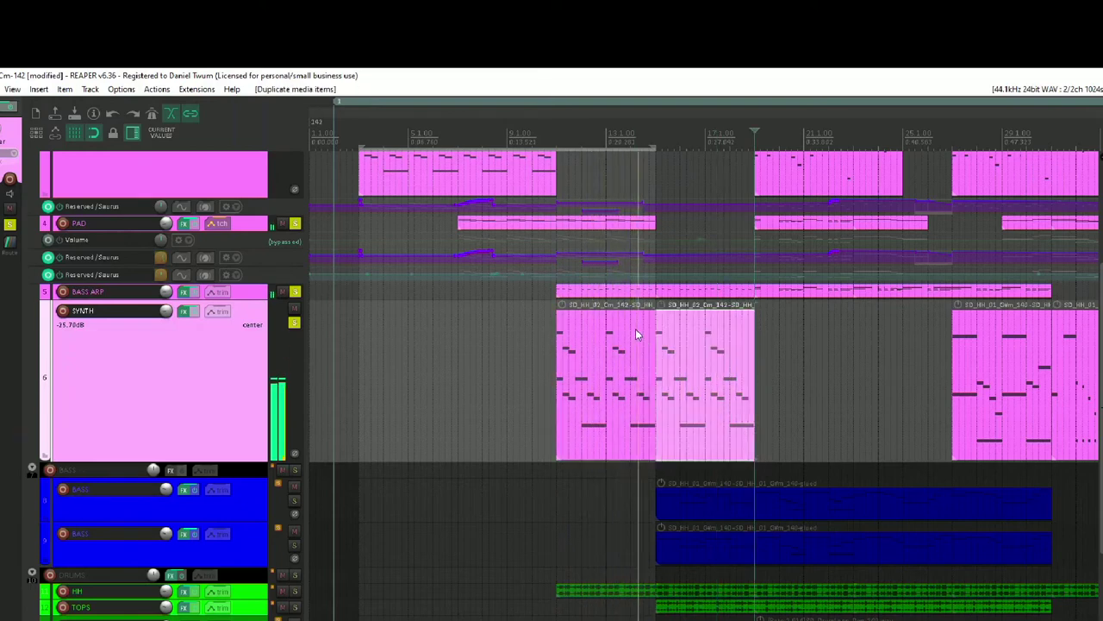
# Solo the HH track and replace the upper BASS track's clip with a copy of the new SYNTH clip at bar 15
pyautogui.click(295, 591)
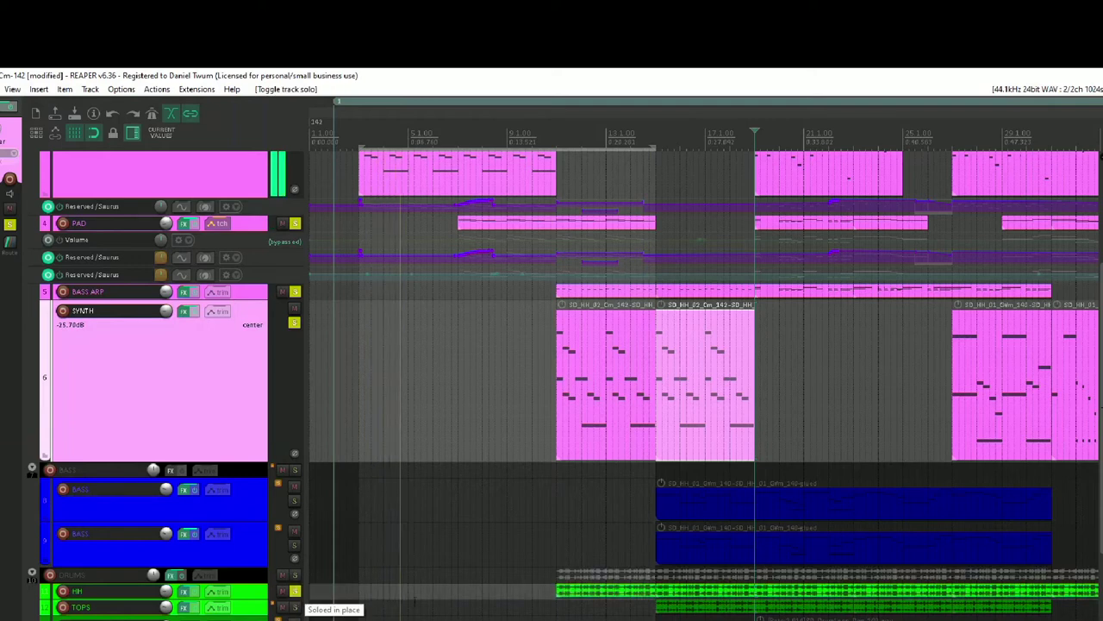
pyautogui.click(745, 504)
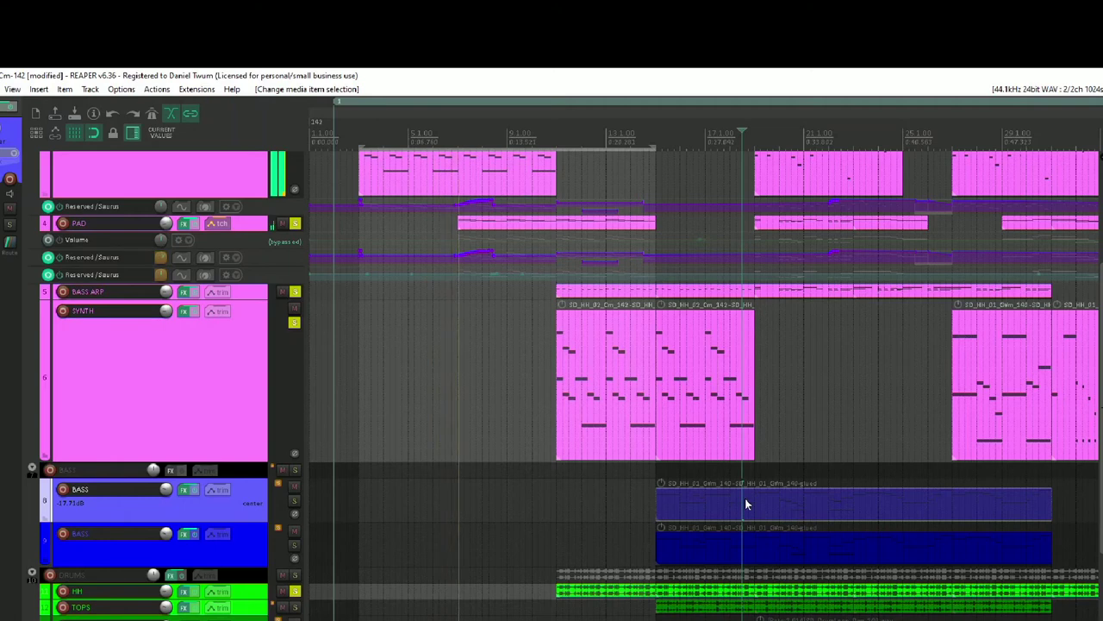
pyautogui.press('Delete')
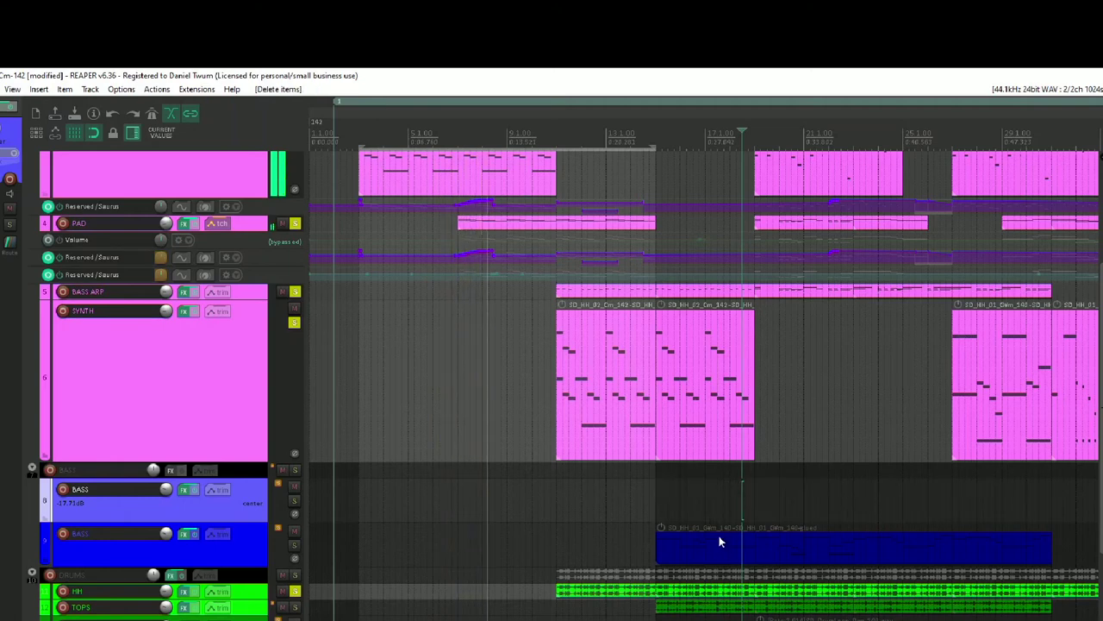
pyautogui.click(609, 353)
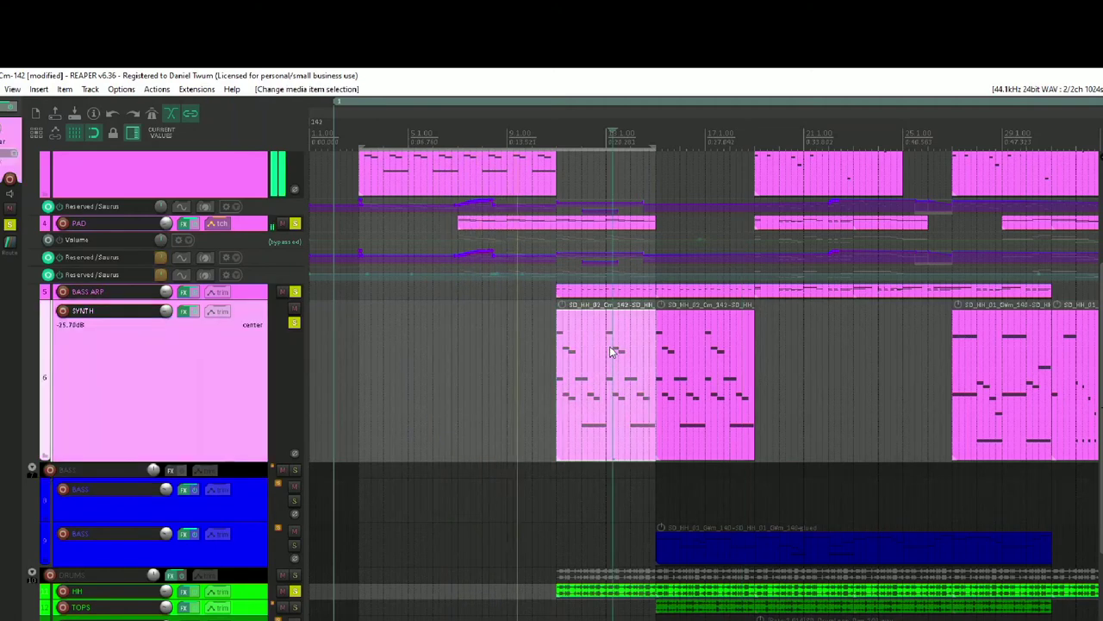
pyautogui.moveTo(611, 351); pyautogui.dragTo(721, 508)
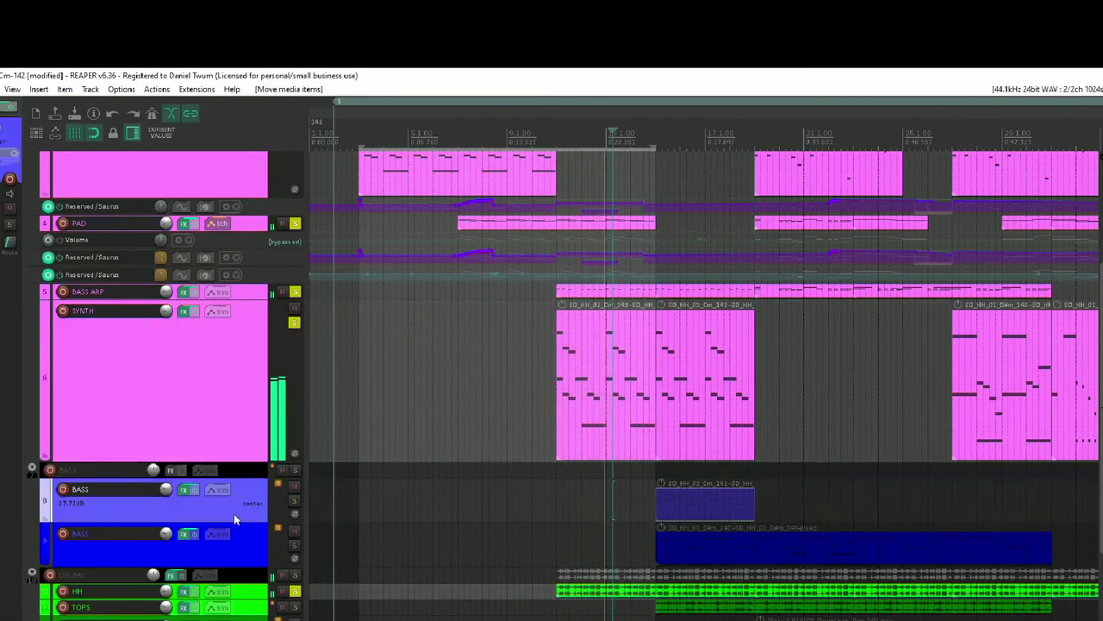
# Enlarge the upper BASS track, open its new clip in the MIDI editor and delete all notes above C4
pyautogui.moveTo(234, 524); pyautogui.dragTo(259, 582)
pyautogui.scroll(3, 754, 509)
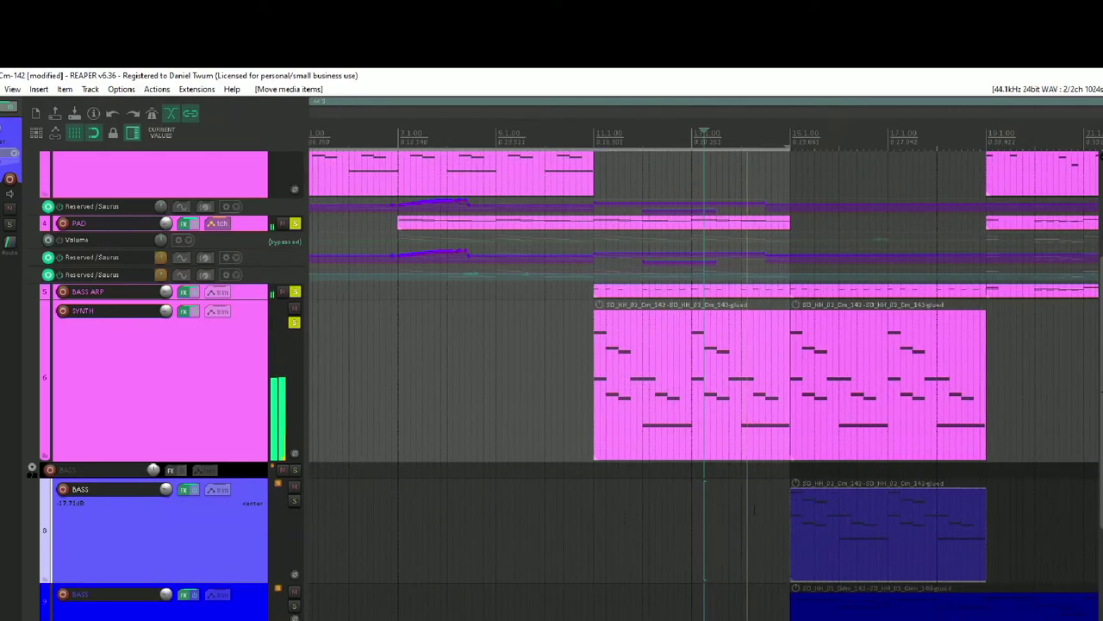
pyautogui.doubleClick(812, 508)
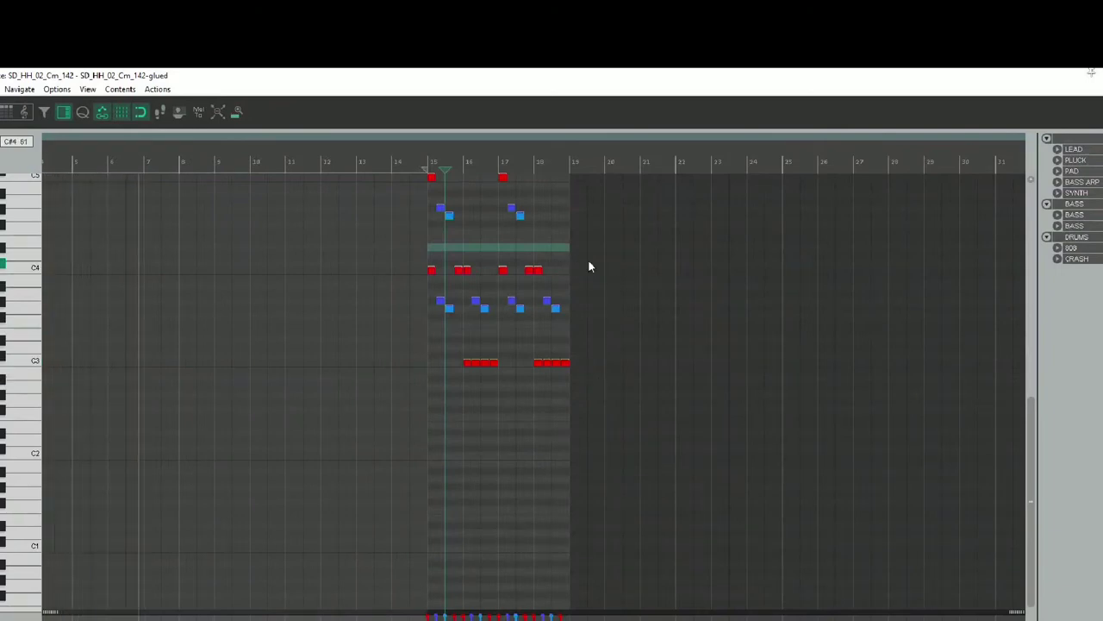
pyautogui.moveTo(596, 251); pyautogui.dragTo(380, 170)
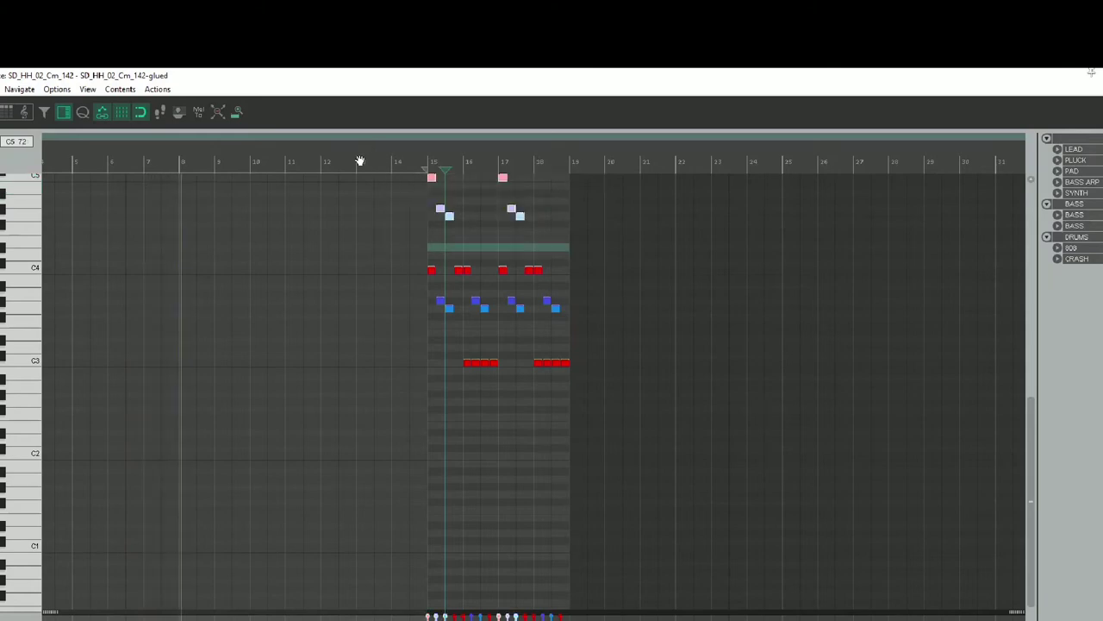
pyautogui.press('Delete')
pyautogui.scroll(3, 485, 332)
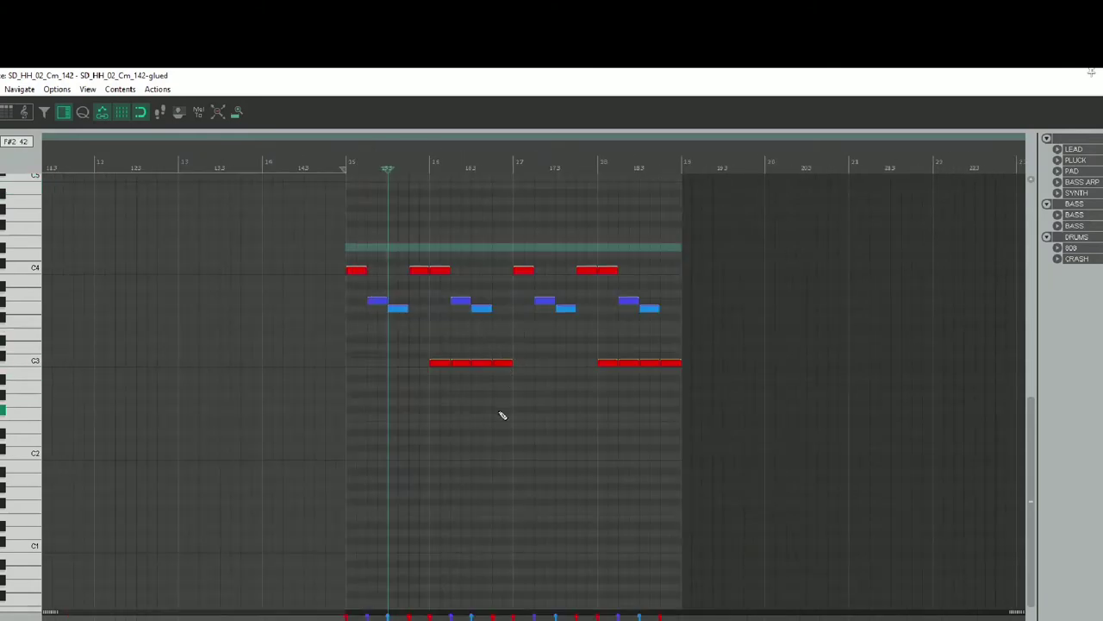
# Delete bar 16's C4 note on beat 1 and its C3 notes on beats 2 and 3
pyautogui.click(440, 271)
pyautogui.press('Delete')
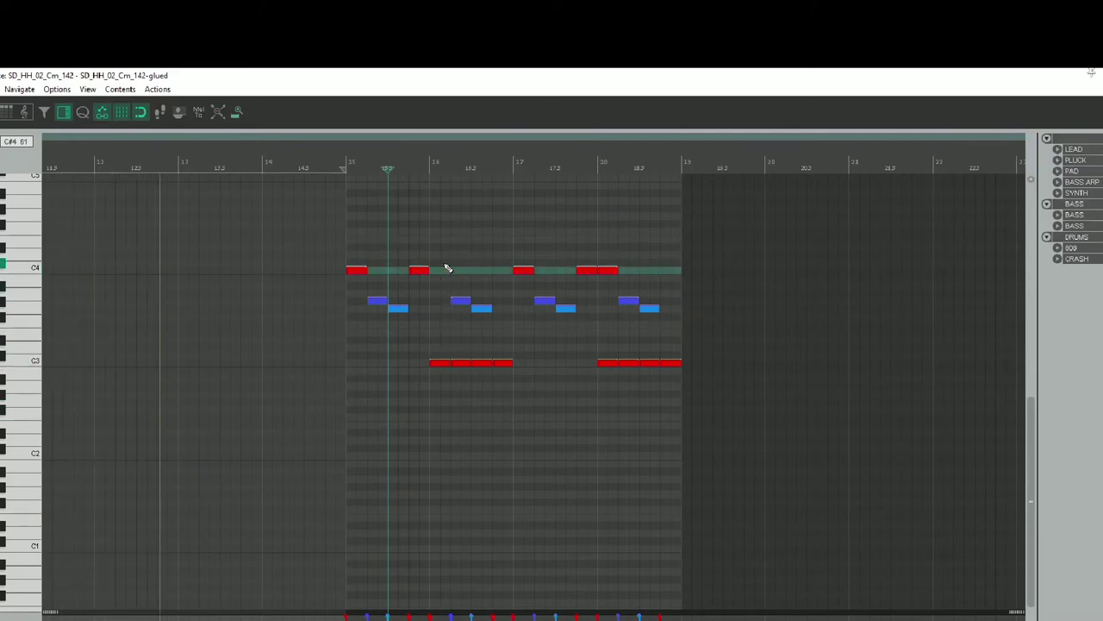
pyautogui.click(463, 362)
pyautogui.press('Delete')
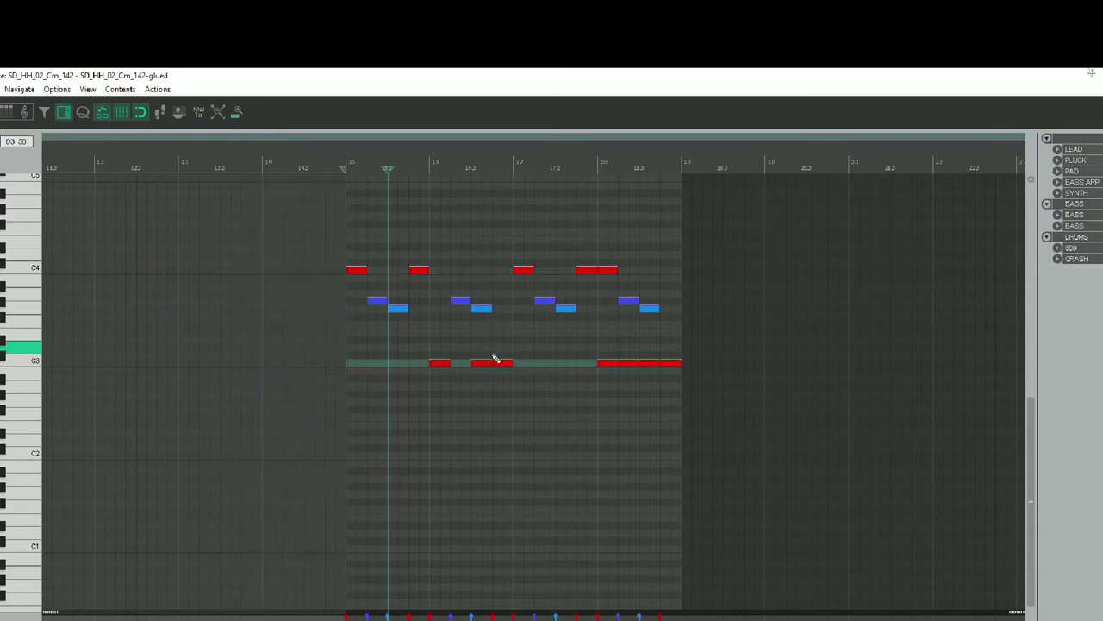
pyautogui.click(485, 364)
pyautogui.press('Delete')
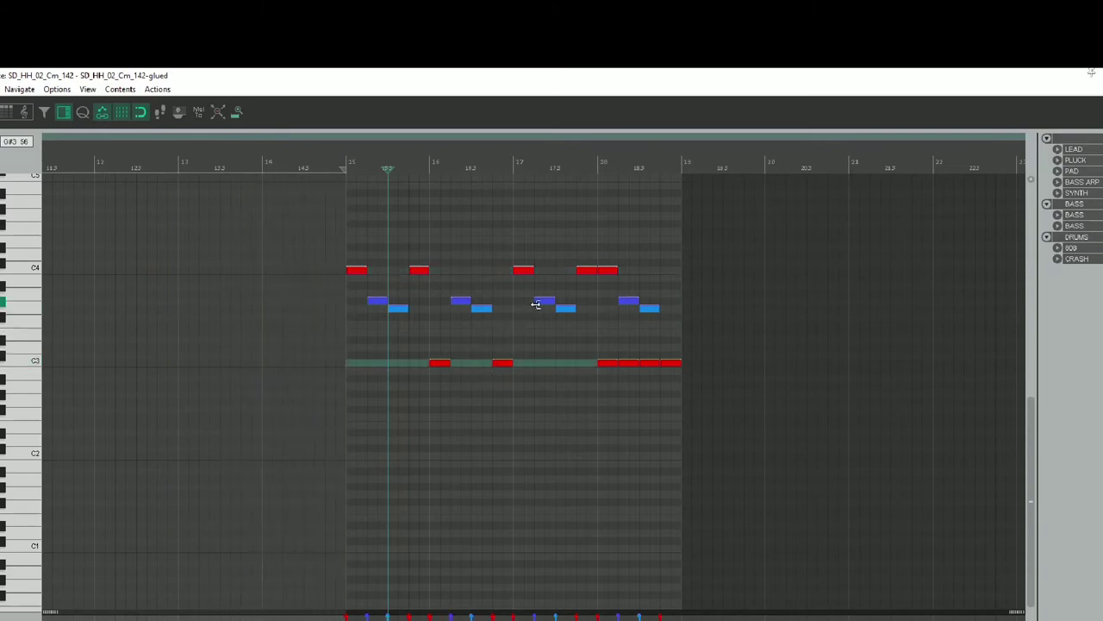
# Thin out bar 18 by deleting the C3 notes on beats 2 and 3 and the C4 note on beat 1
pyautogui.click(632, 364)
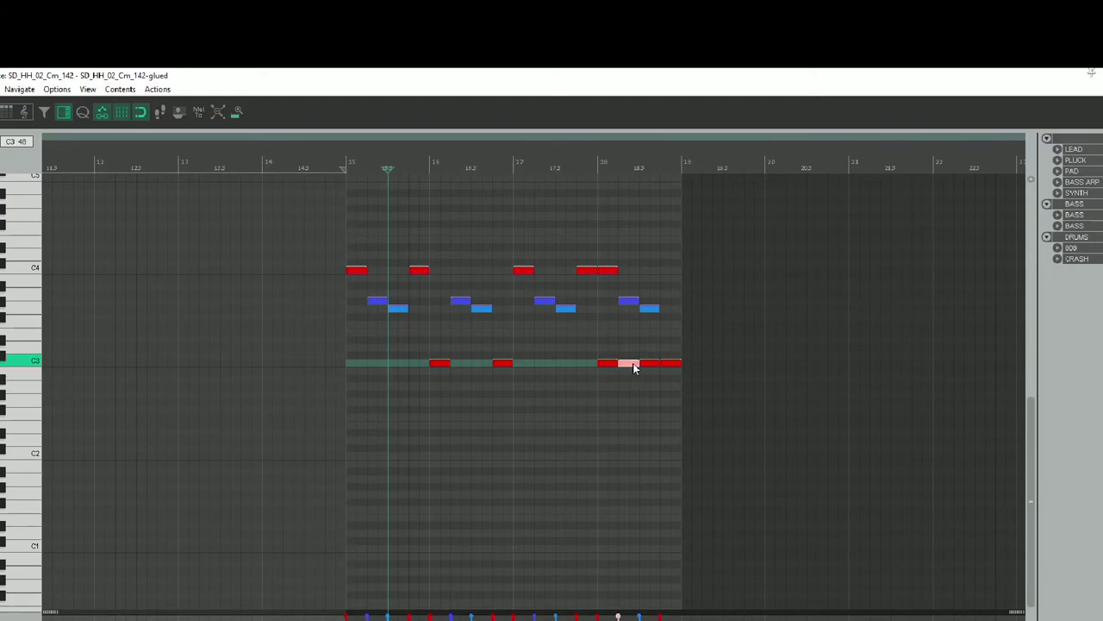
pyautogui.press('Delete')
pyautogui.click(651, 364)
pyautogui.press('Delete')
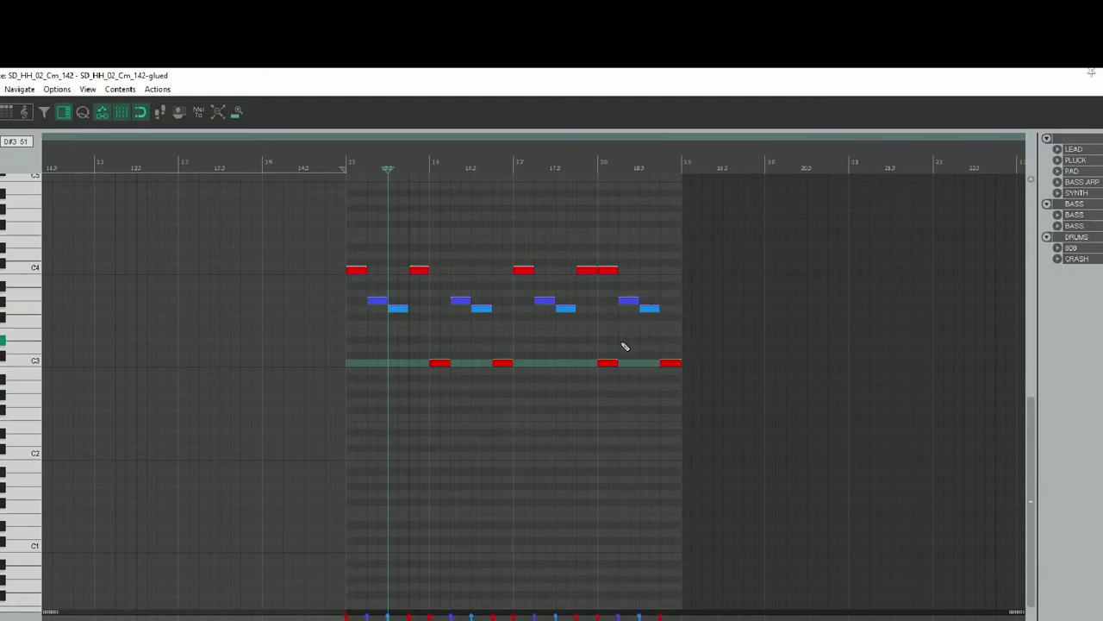
pyautogui.click(607, 271)
pyautogui.press('Delete')
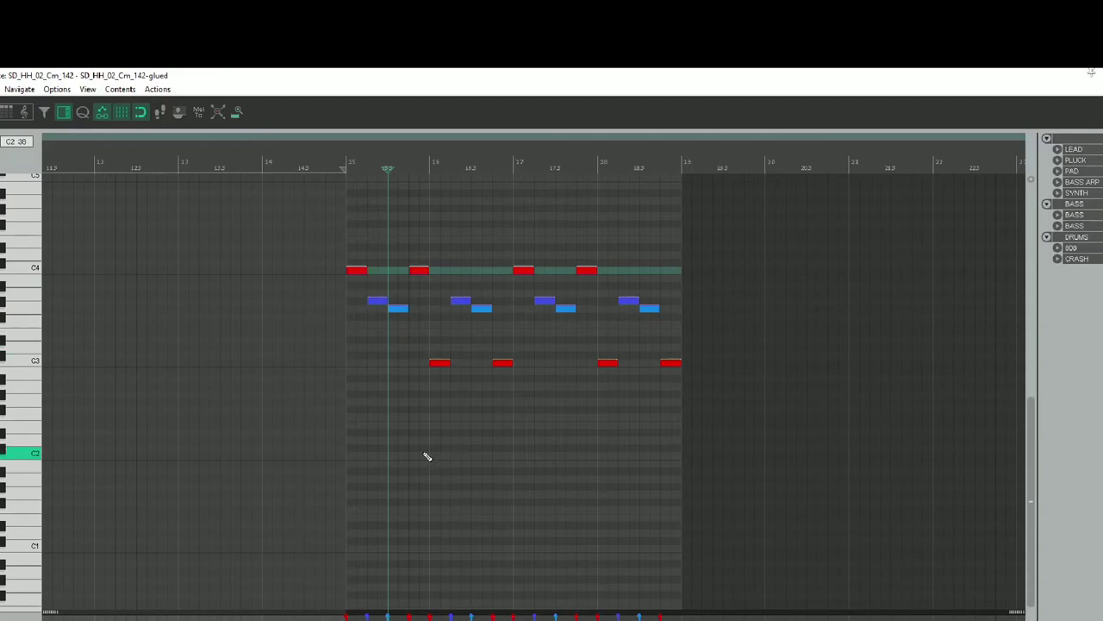
# Move all the bass notes down one octave and half a beat earlier, then play them and close the MIDI editor
pyautogui.hotkey('ctrl', 'a')
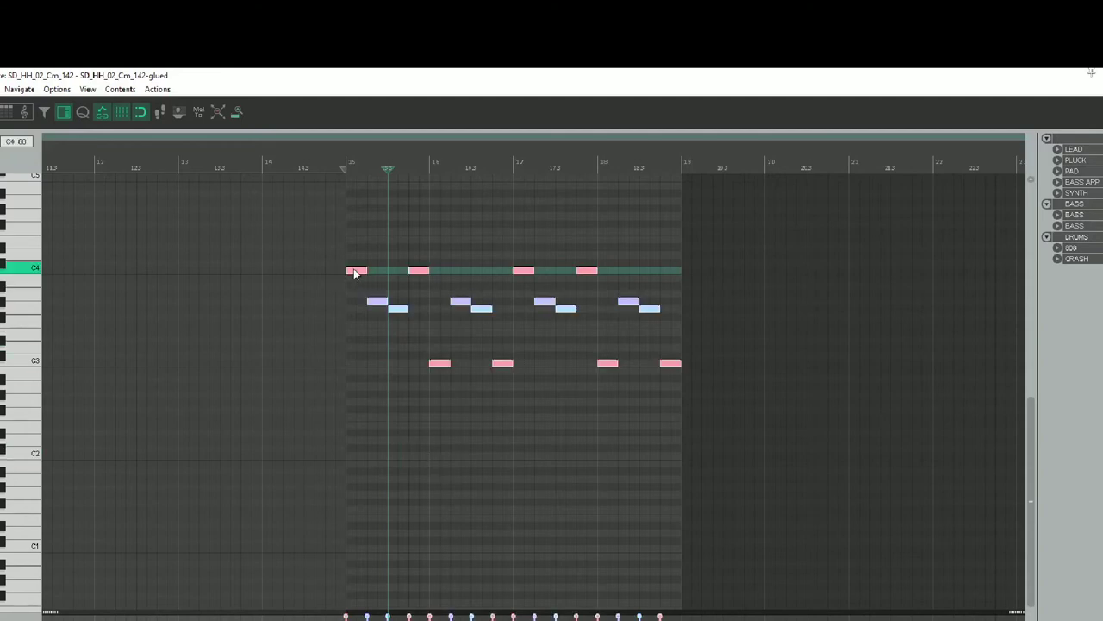
pyautogui.moveTo(354, 274); pyautogui.dragTo(337, 362)
pyautogui.click(336, 363)
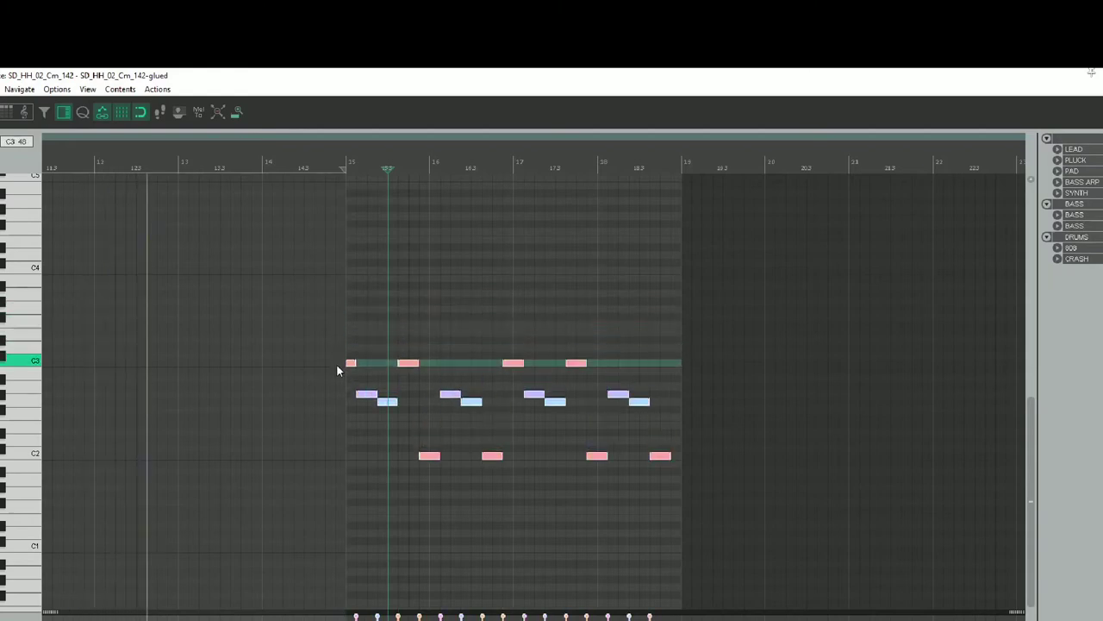
pyautogui.press('space')
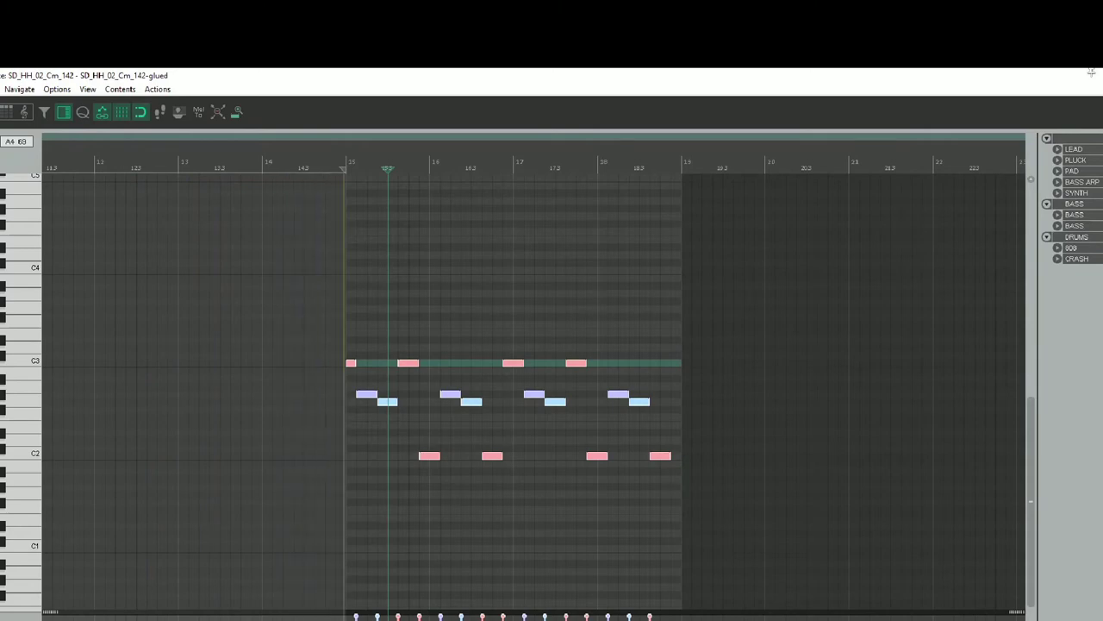
pyautogui.press('Escape')
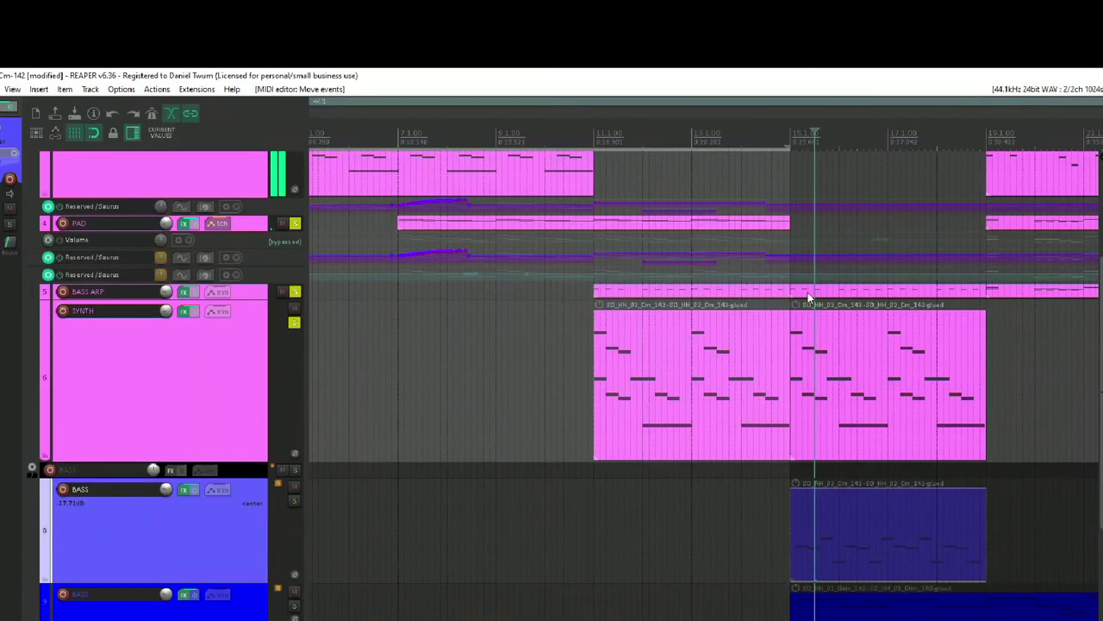
# Extend the time selection's end to bar 19, solo the upper BASS track and play from just before bar 15
pyautogui.moveTo(789, 147); pyautogui.dragTo(988, 169)
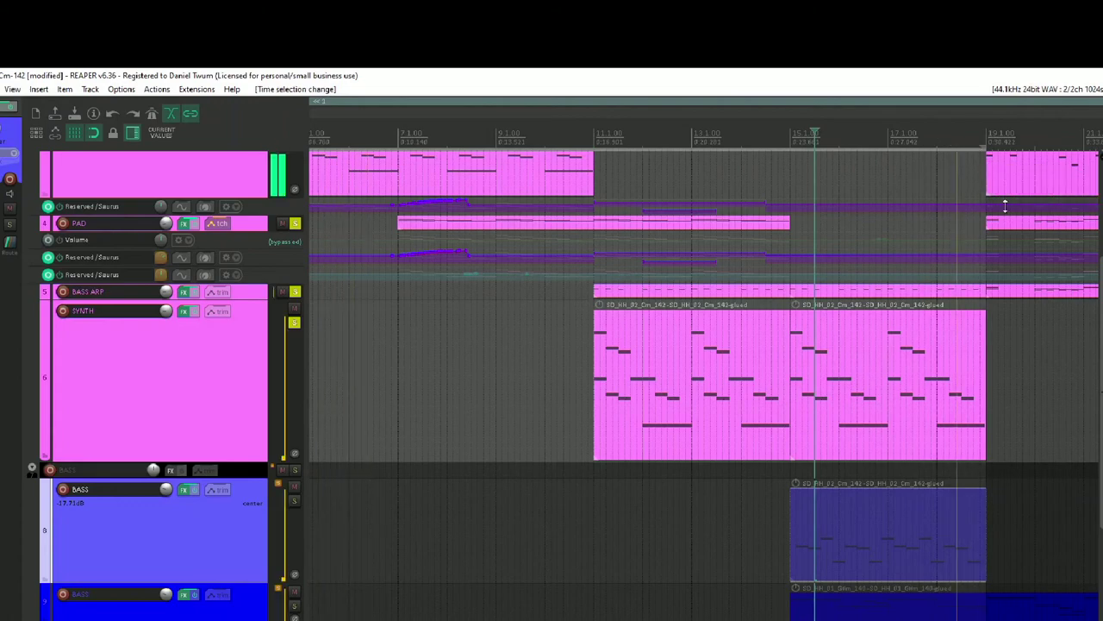
pyautogui.scroll(-3, 1035, 259)
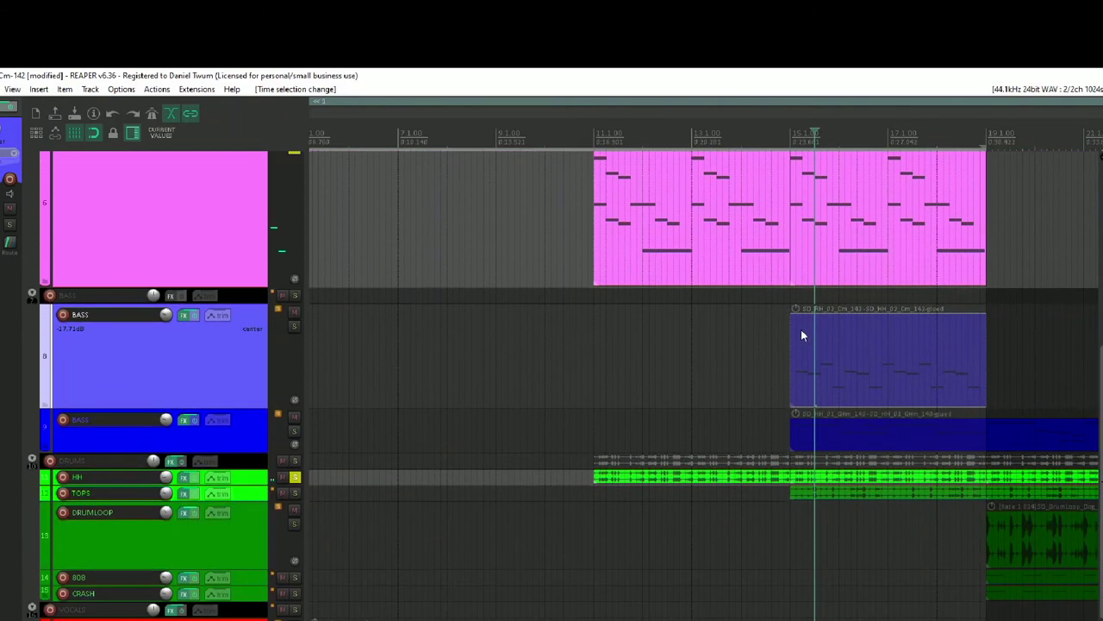
pyautogui.click(787, 334)
pyautogui.scroll(-1, 788, 316)
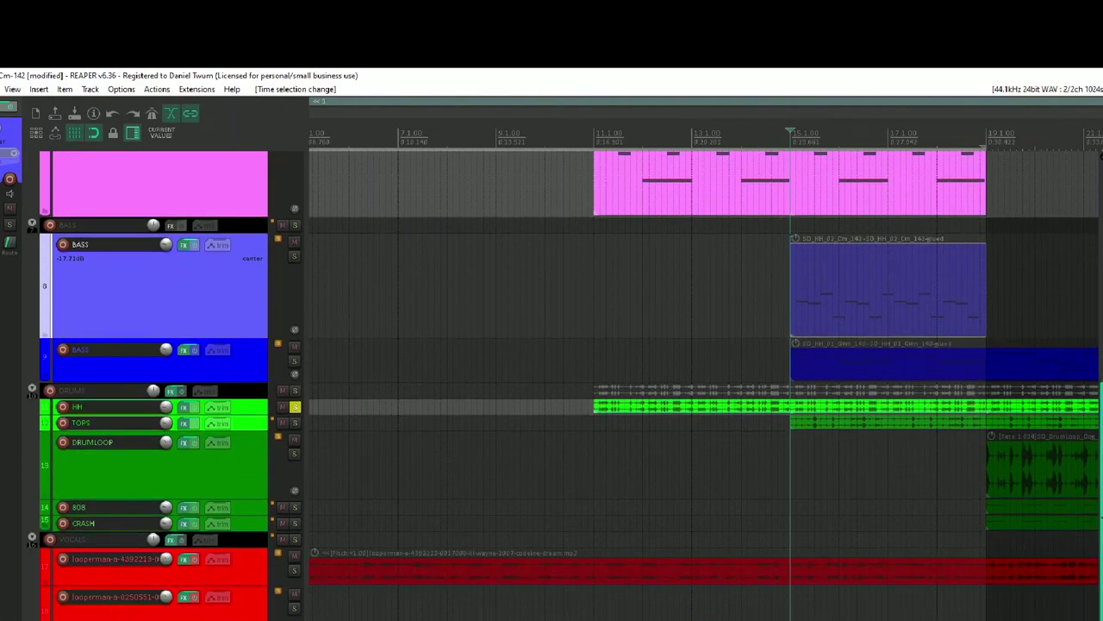
pyautogui.click(770, 280)
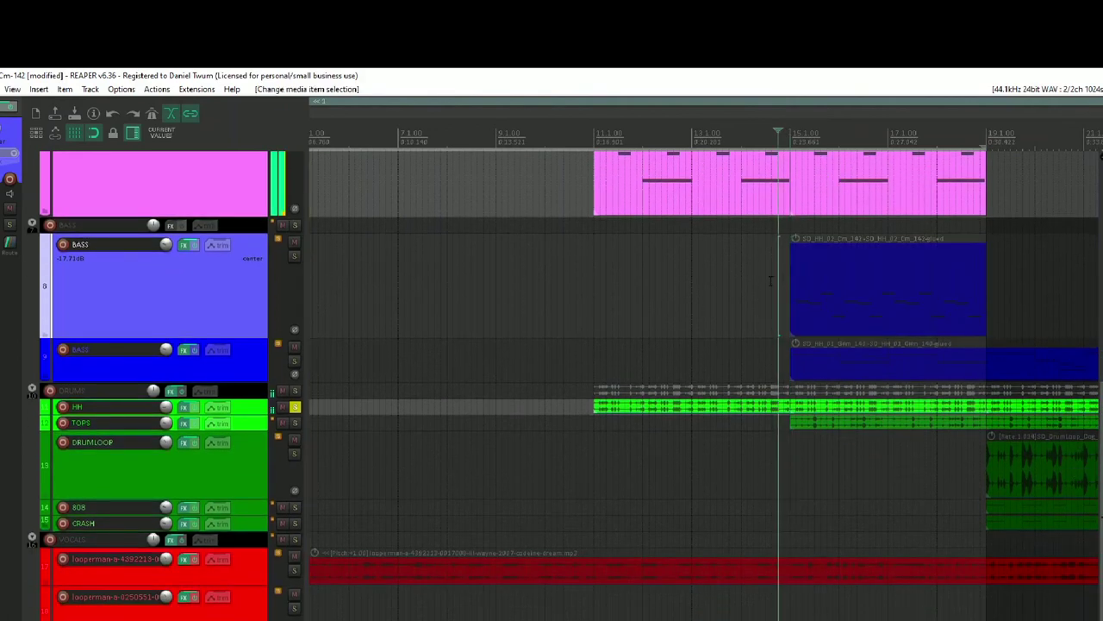
pyautogui.click(294, 255)
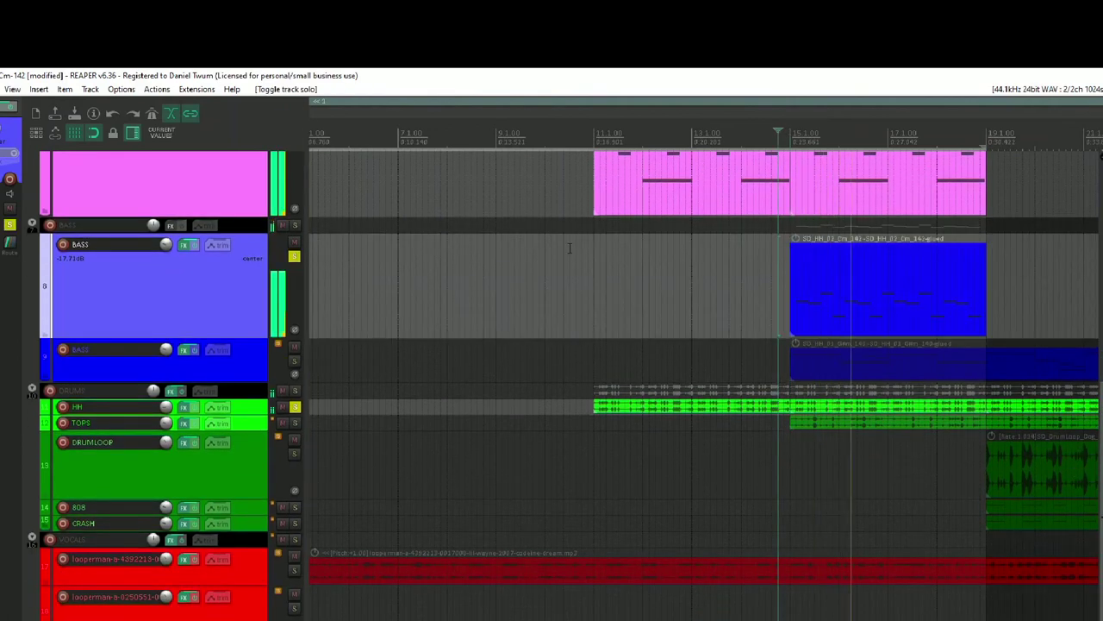